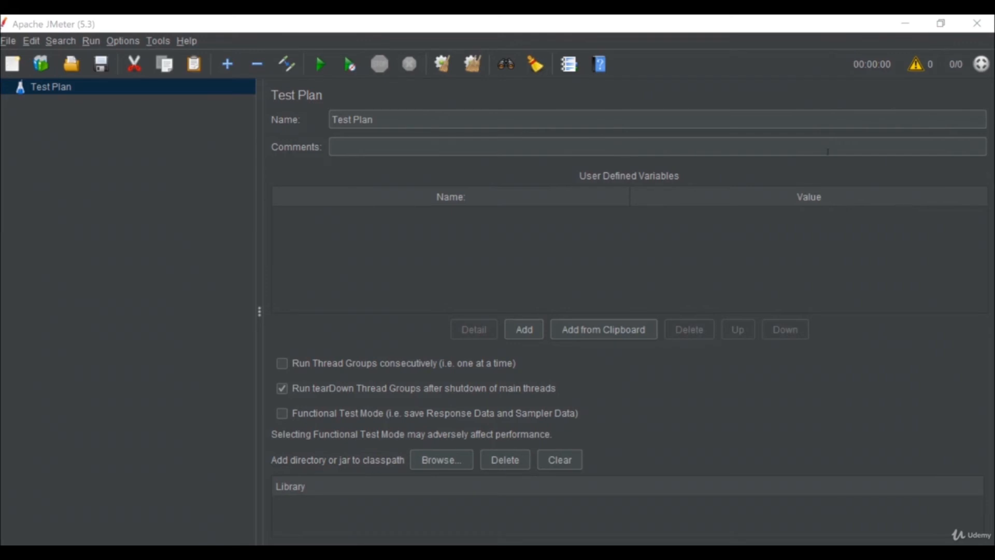
Rename the test plan as Performance Testing tutorial
left_click(70, 203)
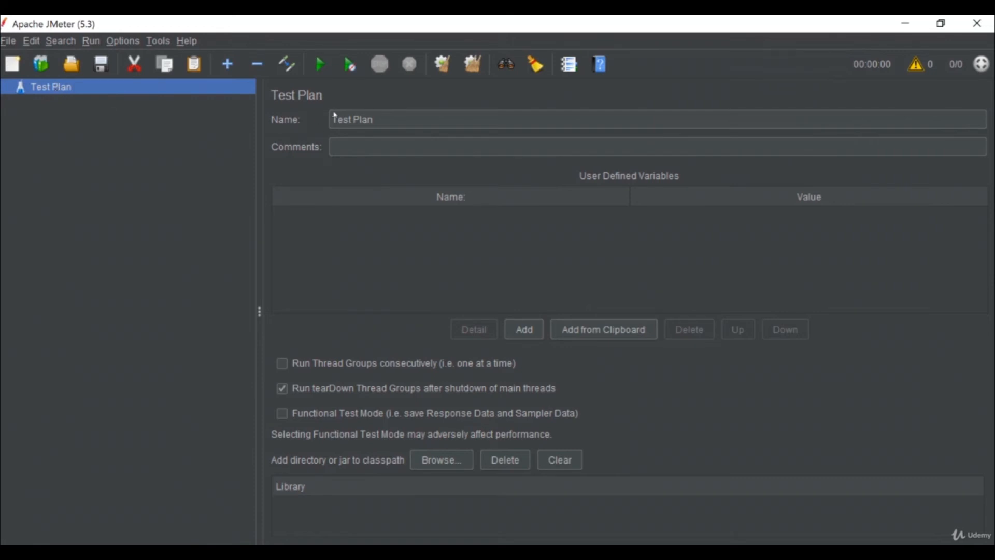
left_click(349, 119)
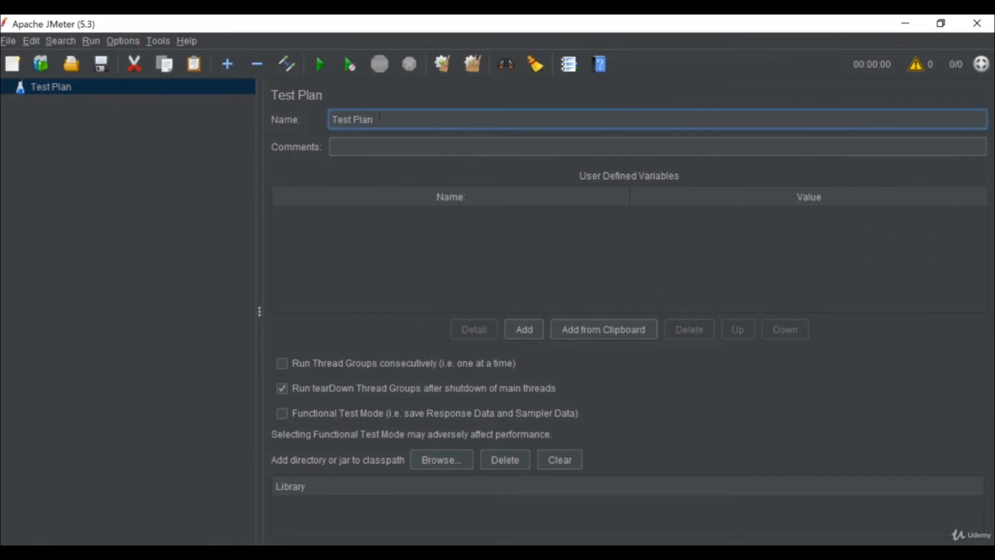
key("BackSpace")
type("Performance Testing tut")
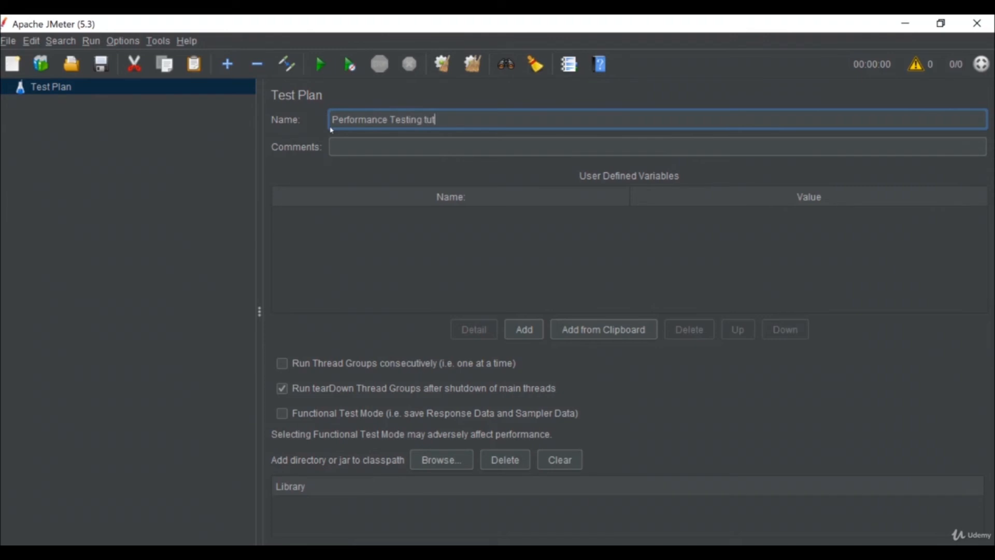
type("orial")
left_click(153, 174)
Save the test plan in the bin folder as Performance Testing tutorial.jmx
left_click(400, 125)
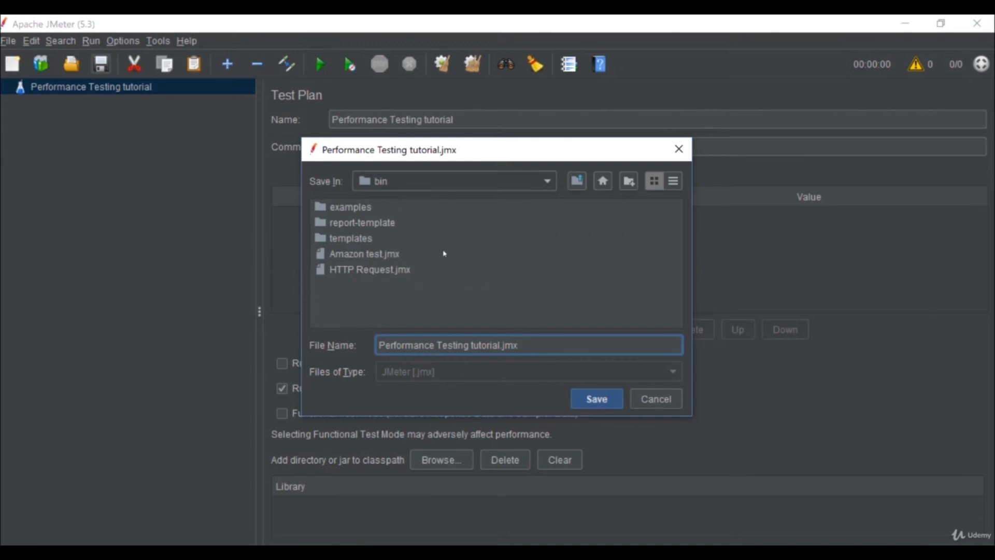
double_click(460, 345)
left_click(588, 399)
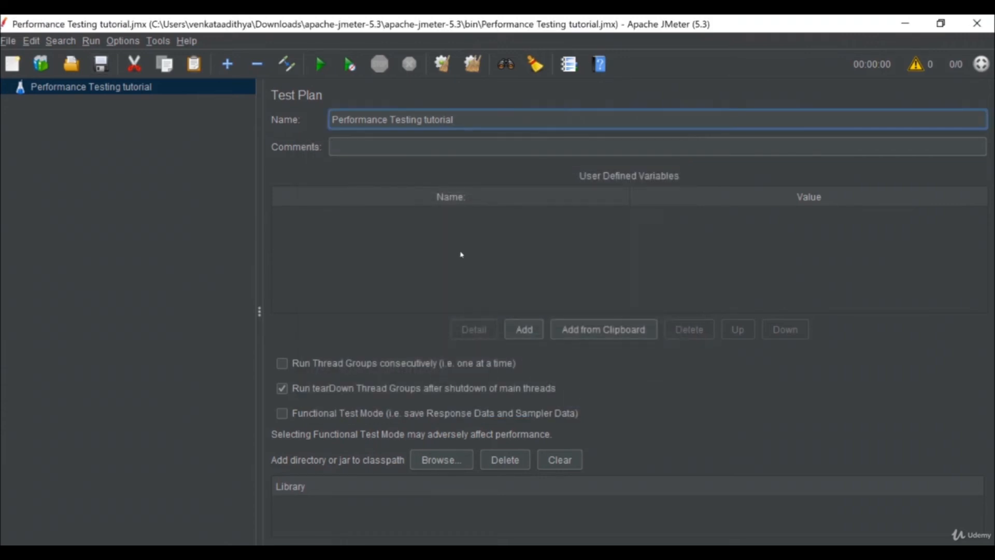
Add a Thread Group under the Performance Testing tutorial test plan
left_click(76, 91)
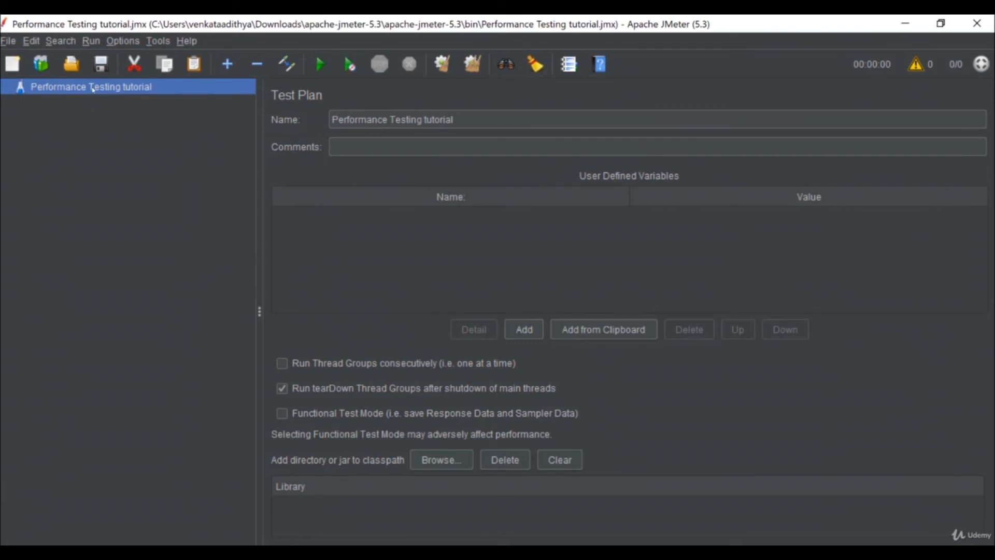
right_click(93, 88)
mouse_move(97, 98)
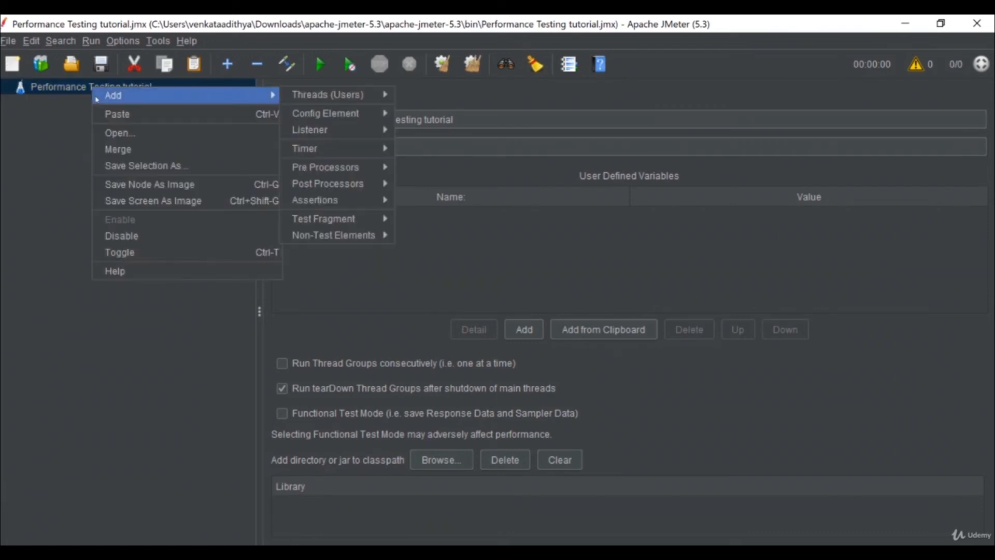
mouse_move(303, 95)
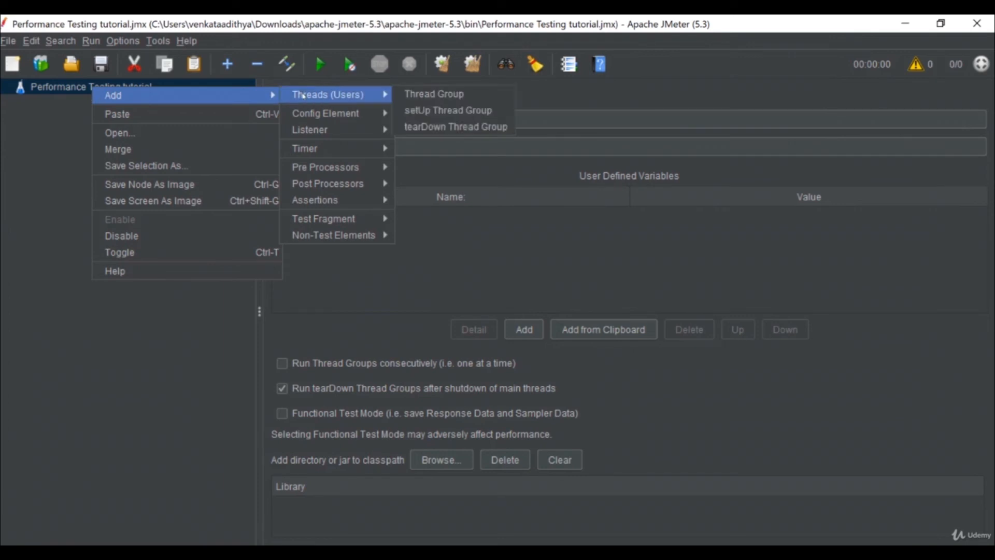
left_click(407, 95)
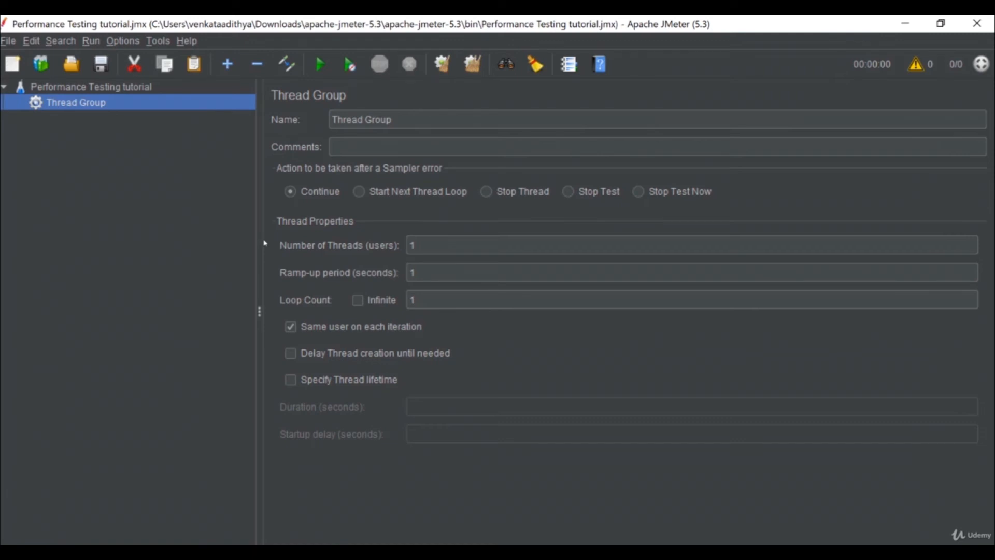
right_click(114, 89)
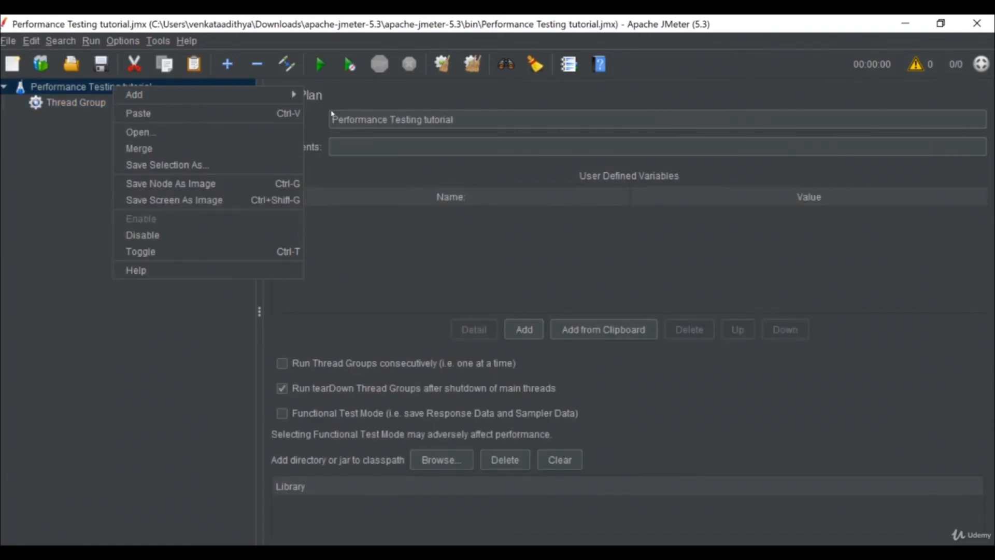
left_click(76, 174)
left_click(104, 102)
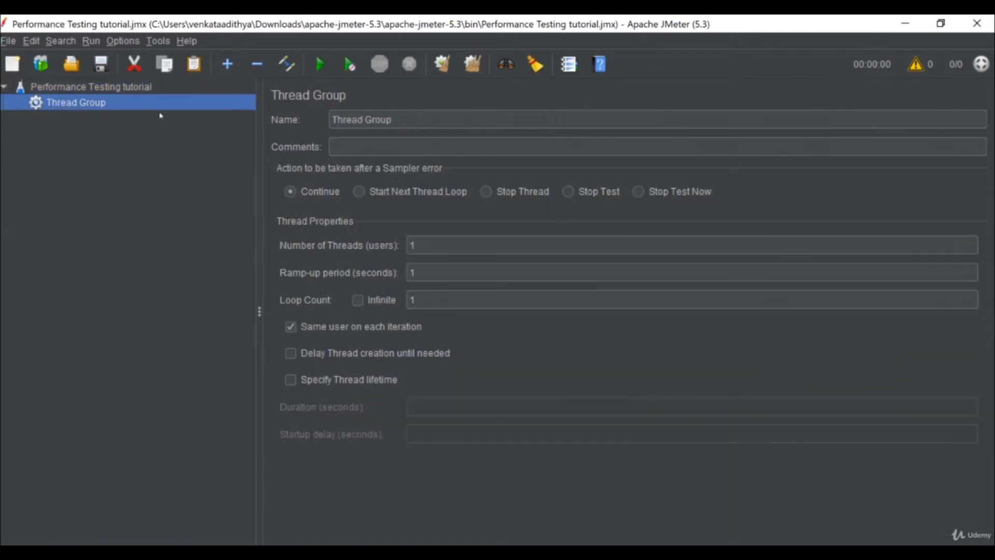
Set the thread group's number of threads (users) to 5
left_click(455, 245)
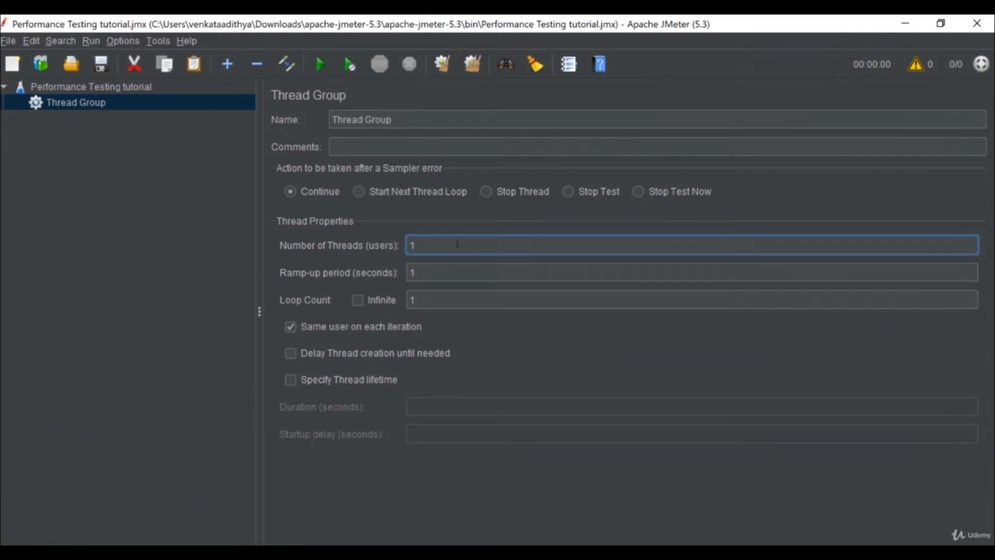
key("BackSpace")
type("5000")
key("BackSpace")
key("BackSpace")
key("BackSpace")
key("BackSpace")
type("500")
key("BackSpace")
key("BackSpace")
key("BackSpace")
type("5")
Set the thread group's loop count to 2
left_click(435, 301)
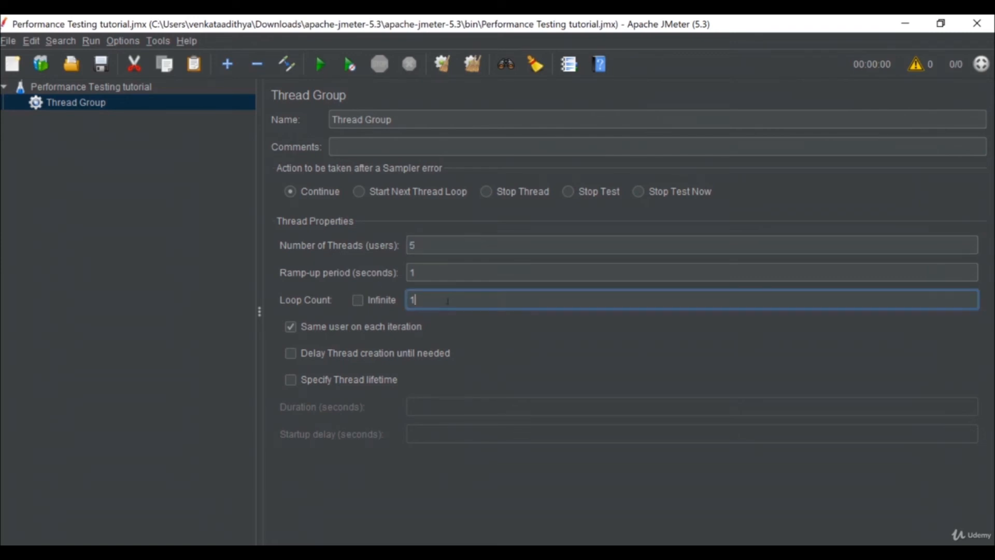
left_click(427, 253)
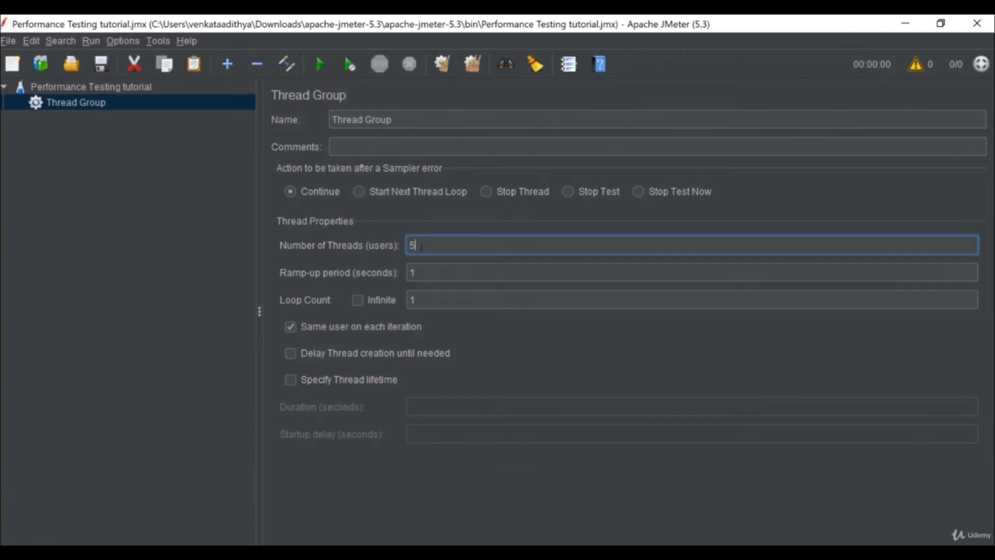
left_click(436, 301)
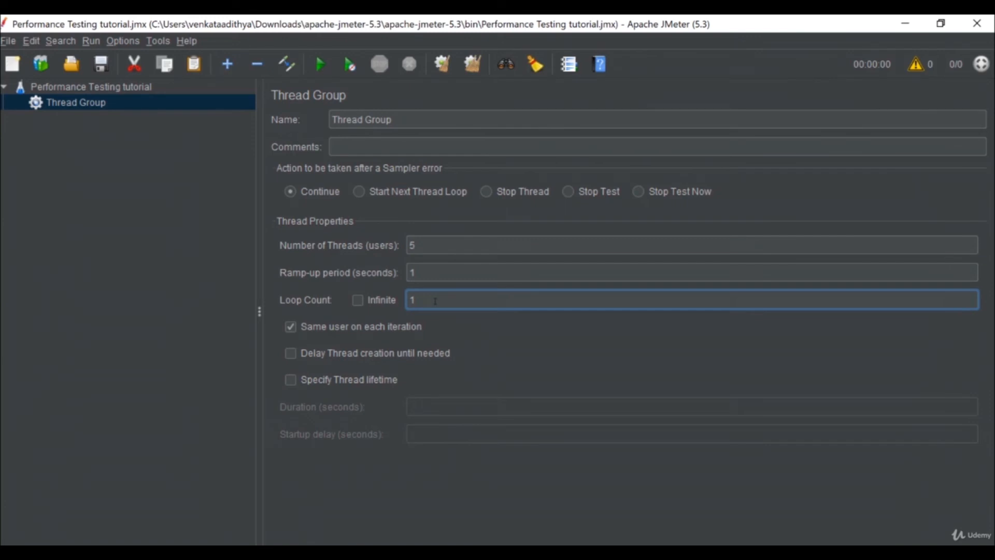
key("BackSpace")
type("2")
left_click(424, 248)
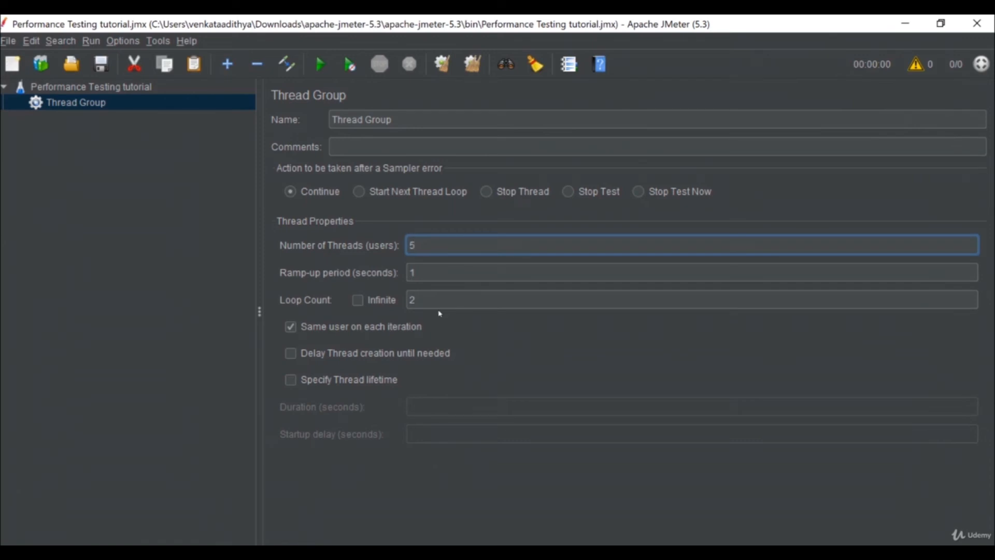
Rename the thread group as User Check and save the test plan
triple_click(384, 120)
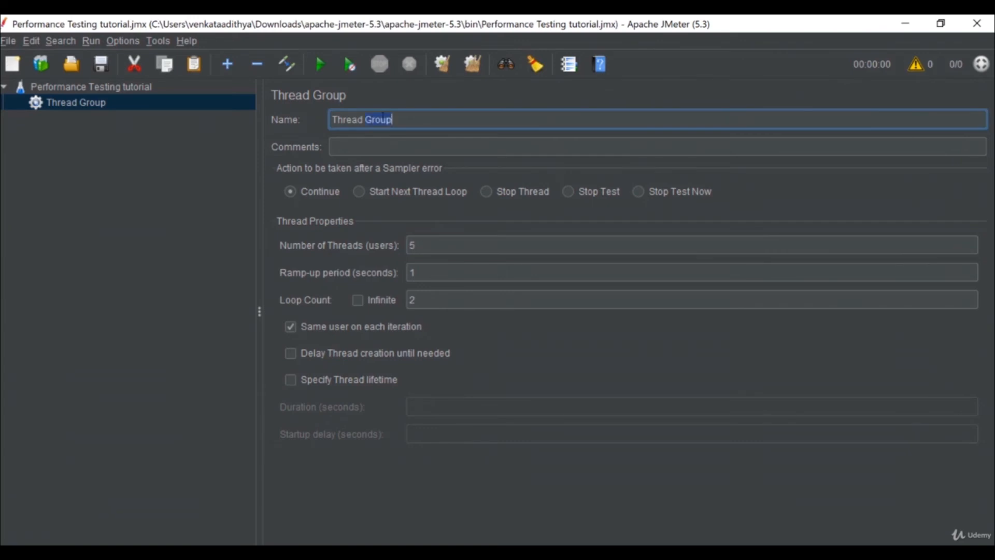
type("User Check")
left_click(223, 189)
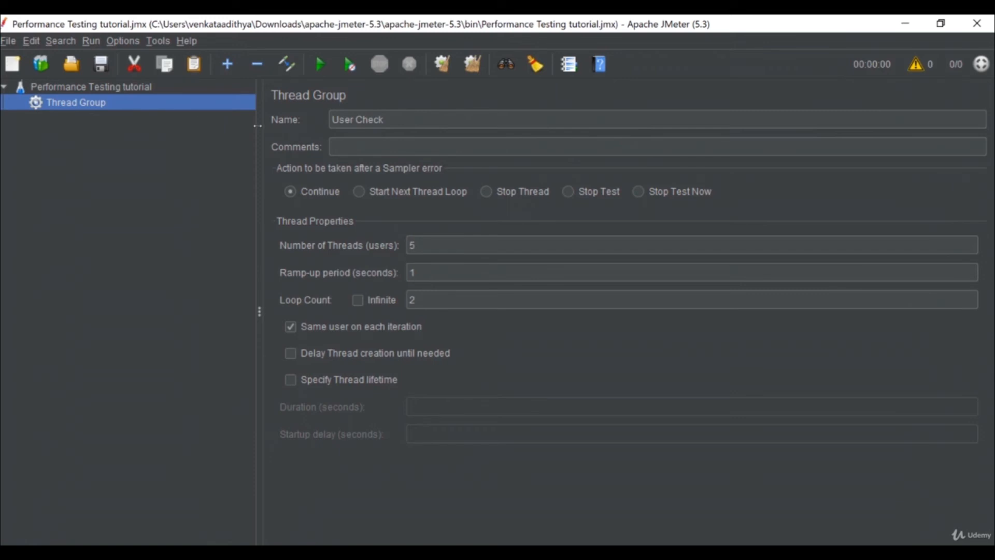
left_click(104, 68)
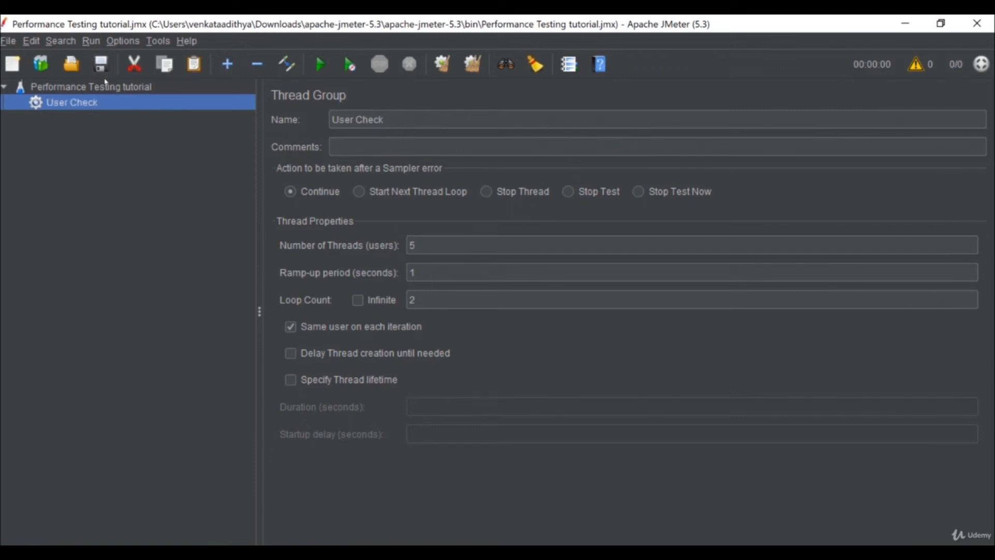
Add an HTTP Request sampler to the User Check thread group
right_click(86, 109)
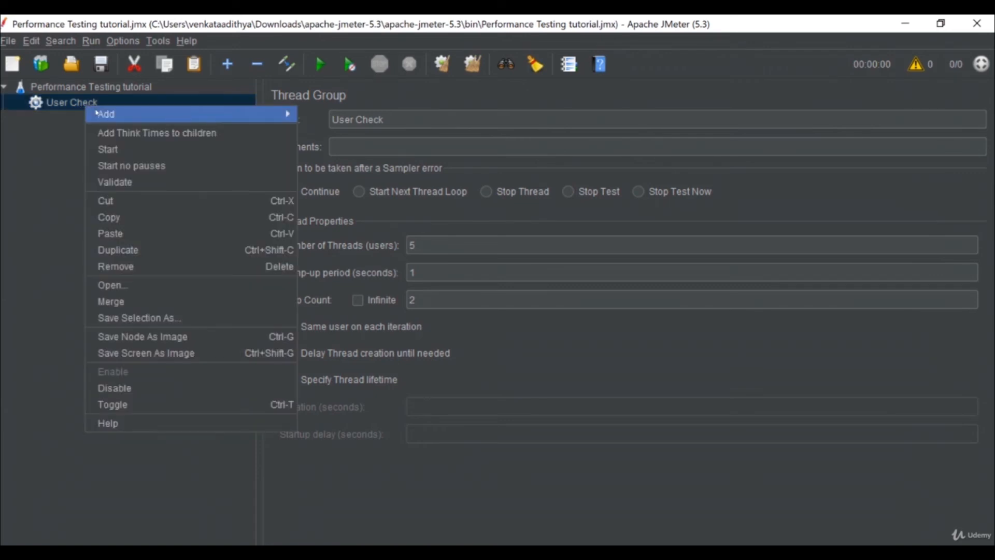
mouse_move(98, 113)
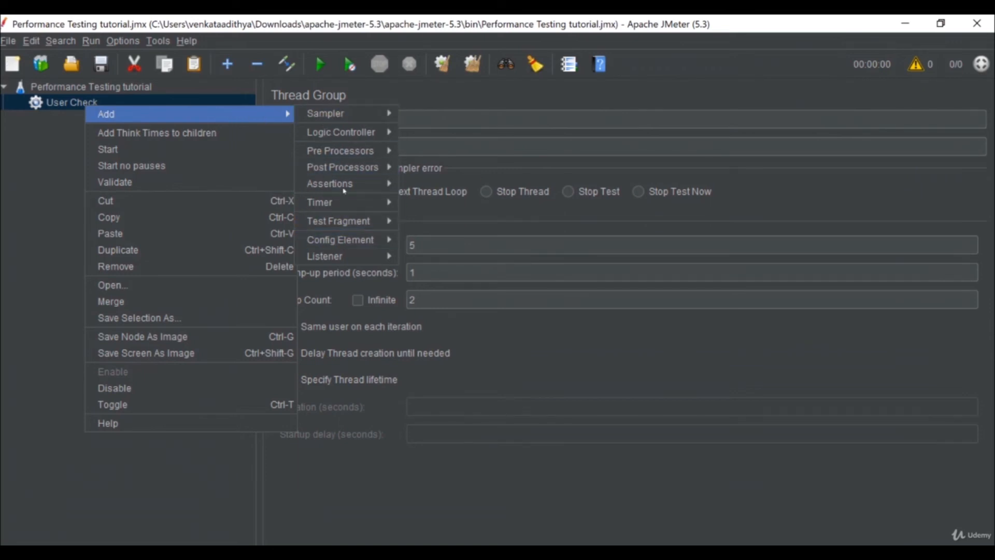
mouse_move(352, 120)
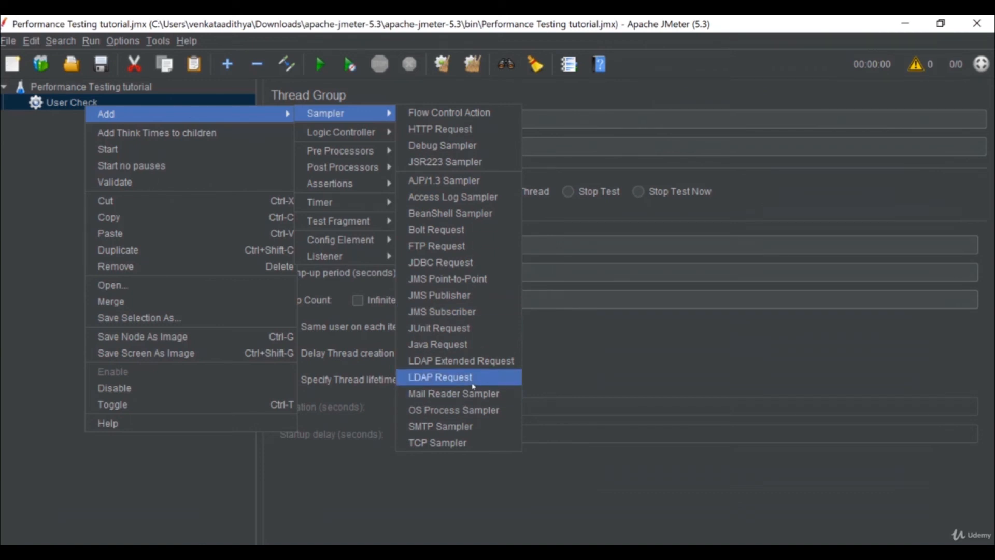
left_click(462, 133)
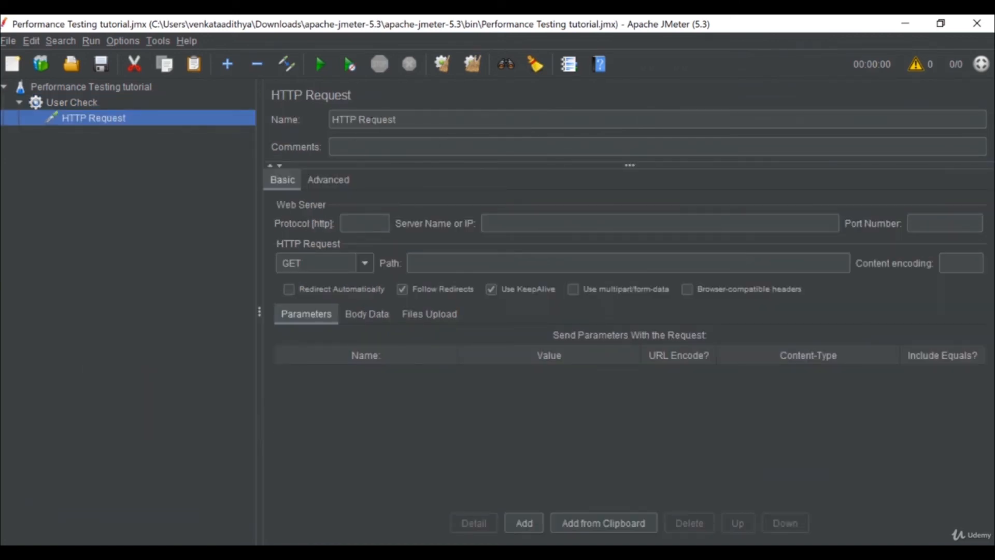
left_click(449, 189)
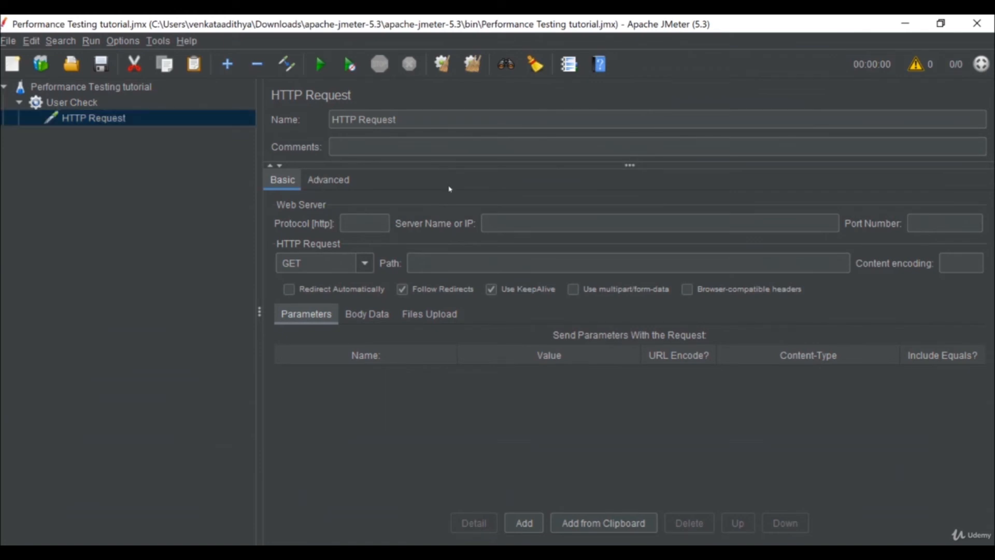
left_click(376, 119)
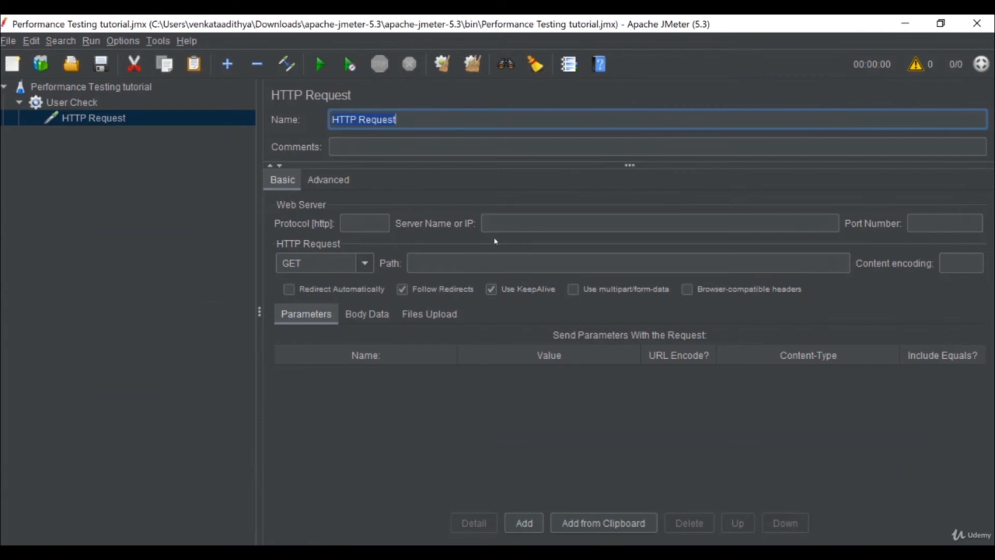
Switch to the Chrome window showing amazon.in and open the site's Mobiles category page
key("alt+Tab")
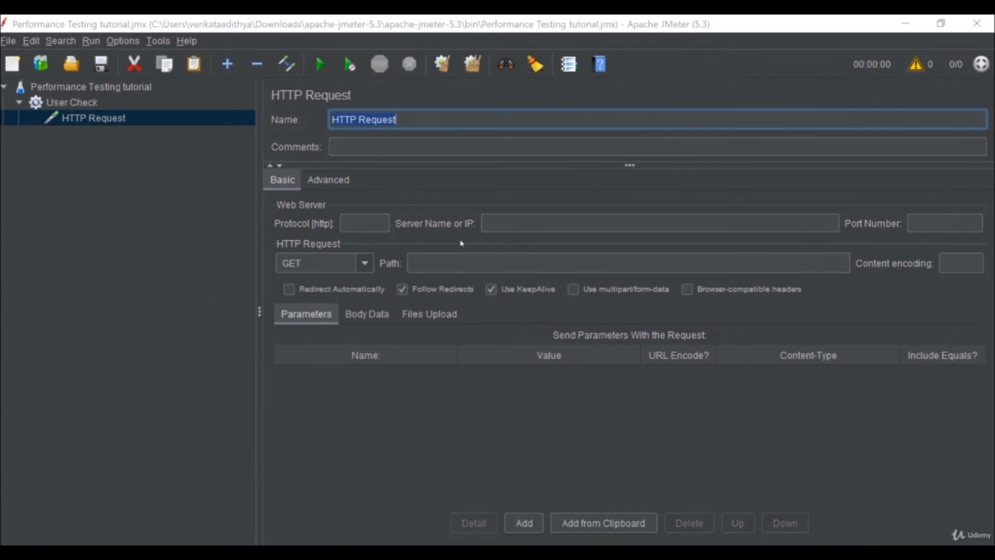
key("alt+Tab")
key("alt+Tab")
key("alt+Tab")
key("alt+Tab")
key("alt+Tab")
key("alt+Tab")
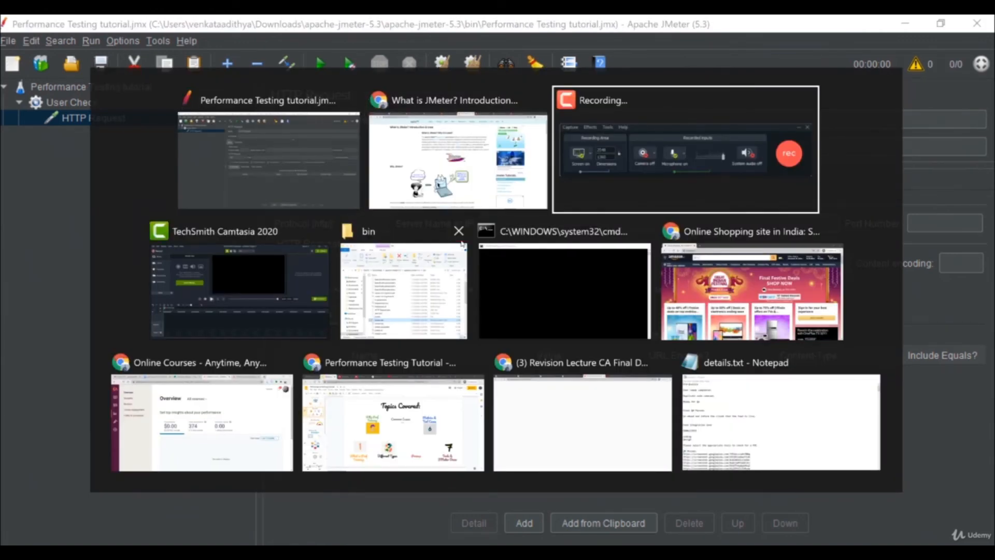
key("alt+shift+Tab")
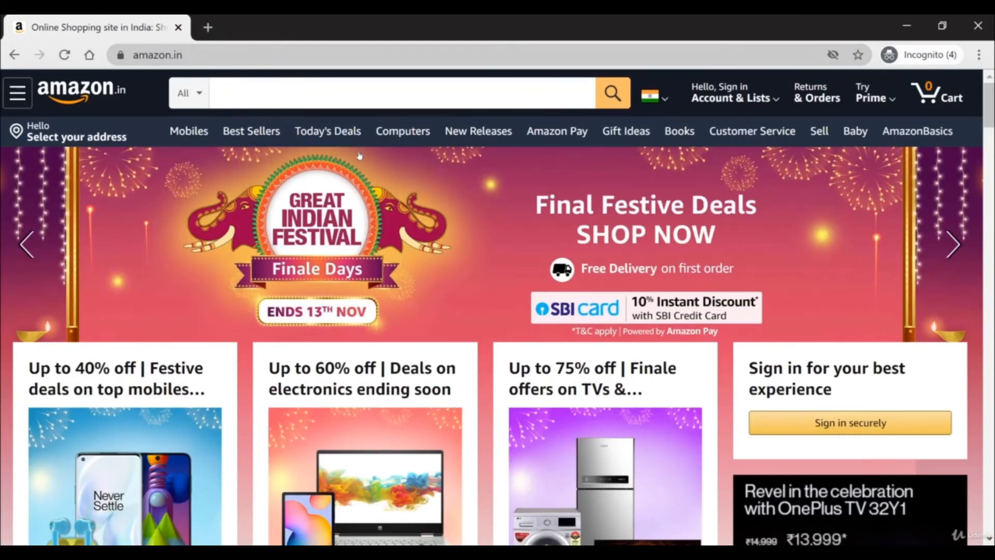
left_click(188, 133)
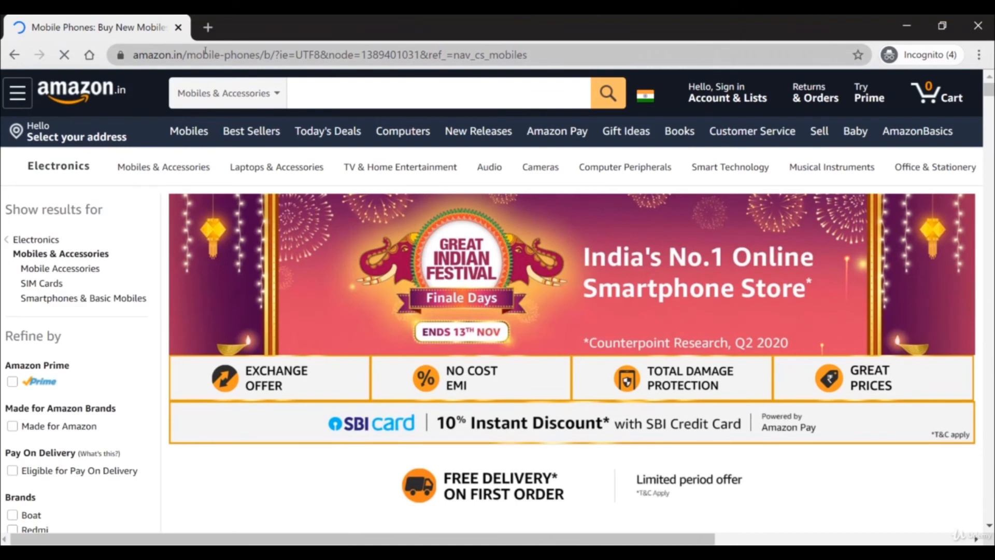
left_click_drag(183, 55, 133, 55)
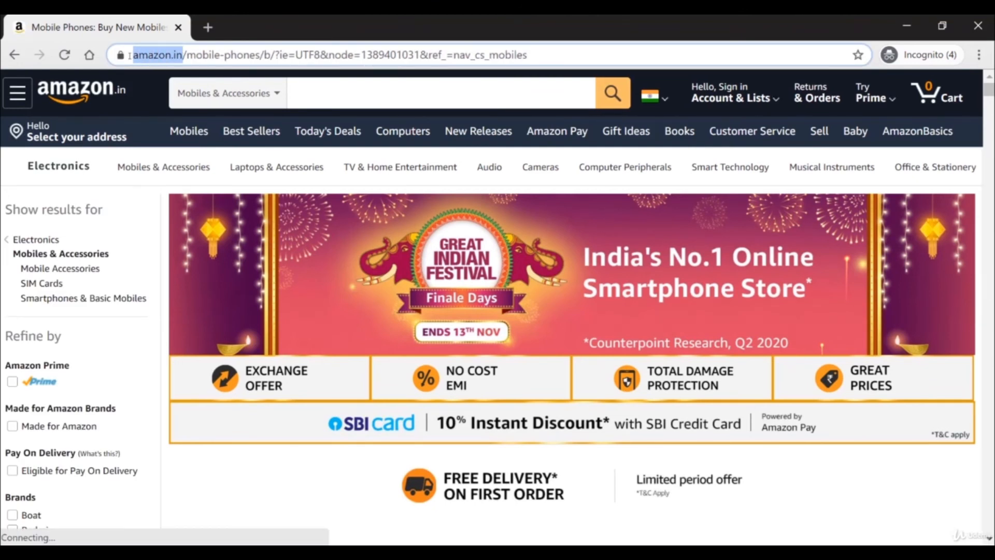
left_click(186, 57)
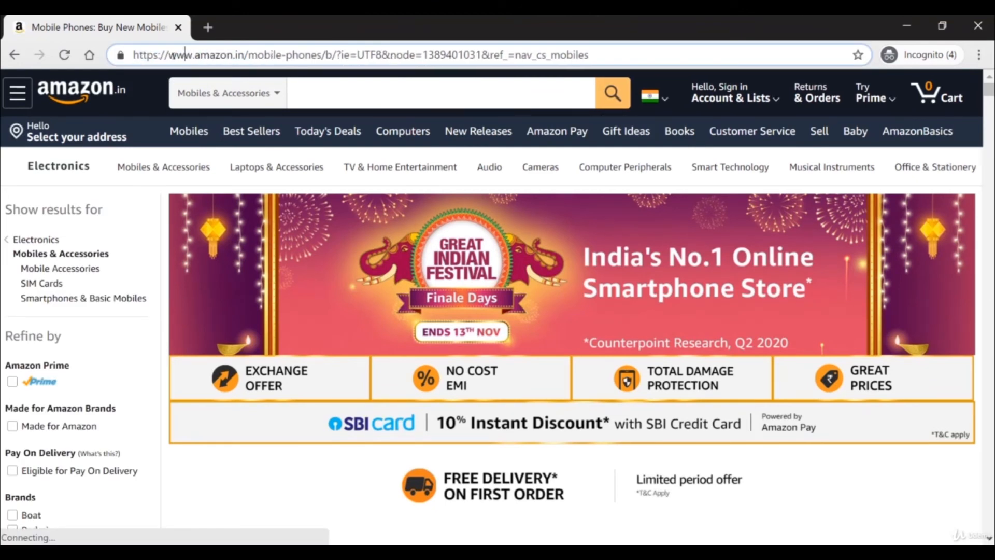
left_click_drag(170, 55, 244, 59)
key("ctrl+c")
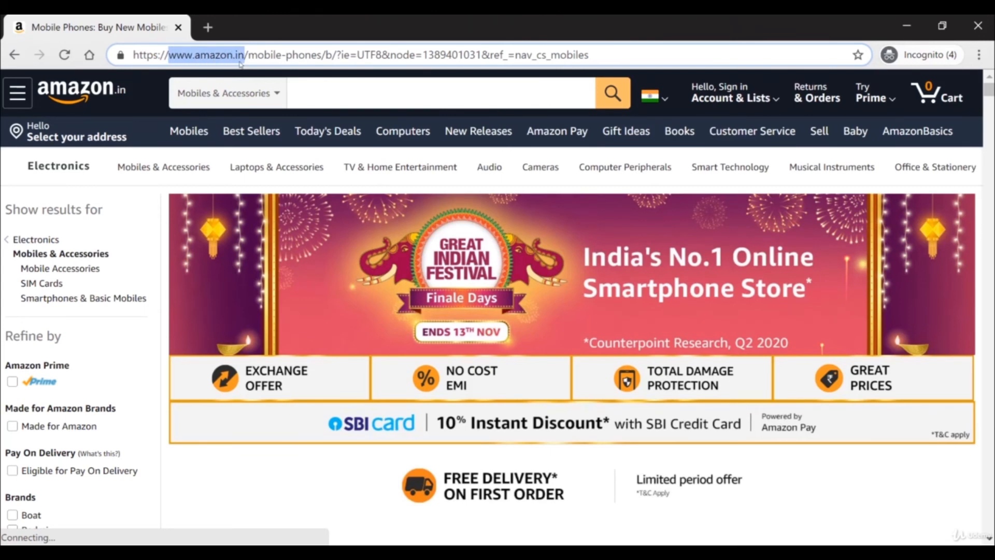
key("alt+Tab")
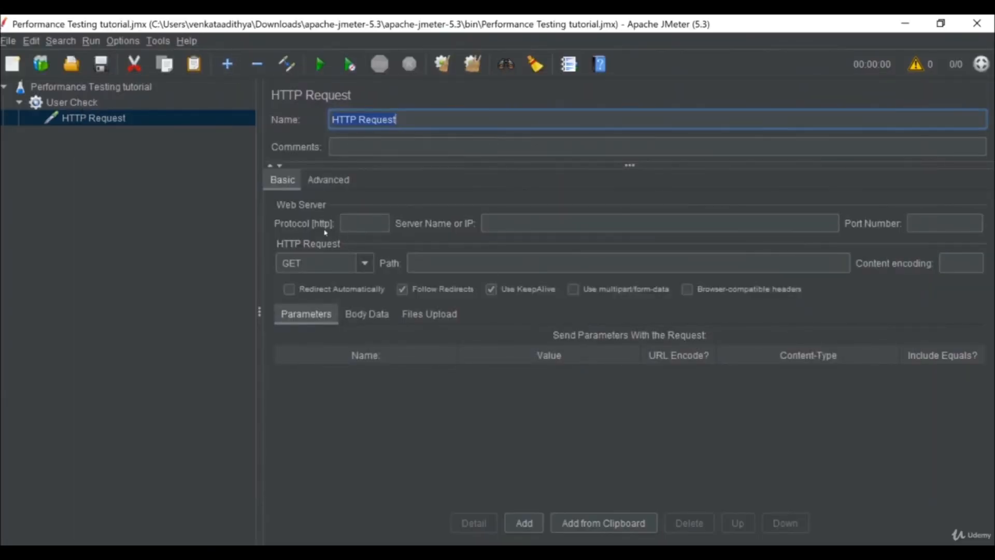
left_click(503, 221)
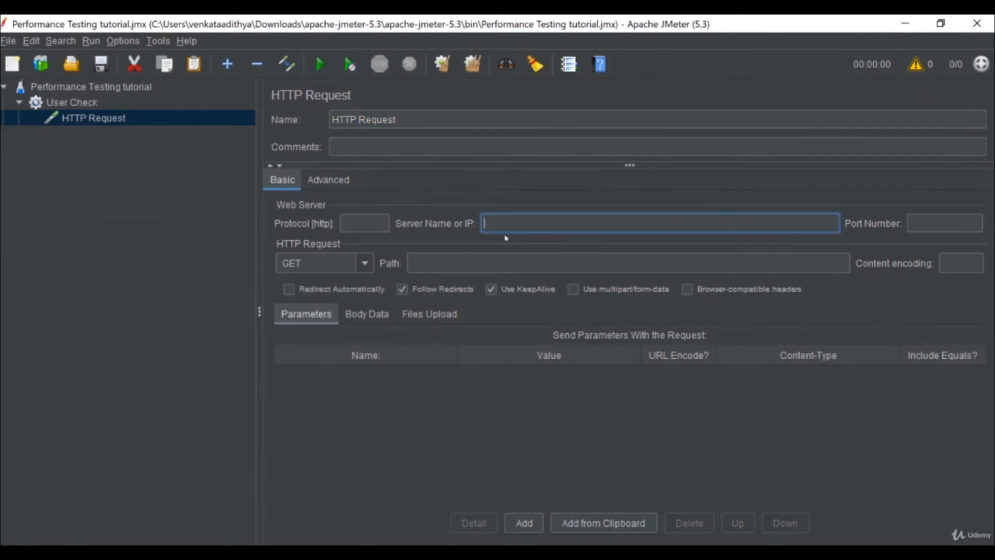
key("ctrl+v")
left_click(471, 262)
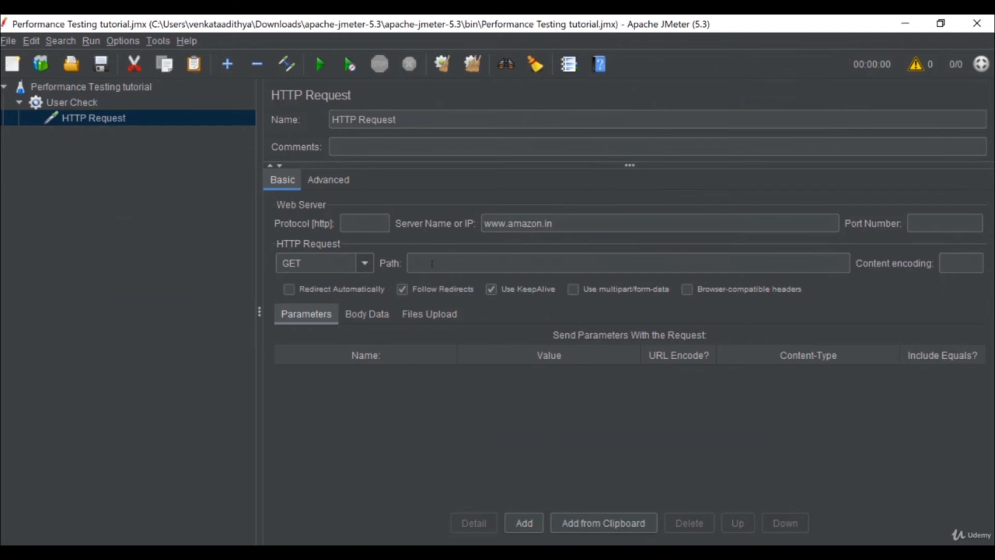
Copy mobile-phones/b from the Mobiles page address in Chrome and paste it as the HTTP request's path in JMeter
key("alt+Tab")
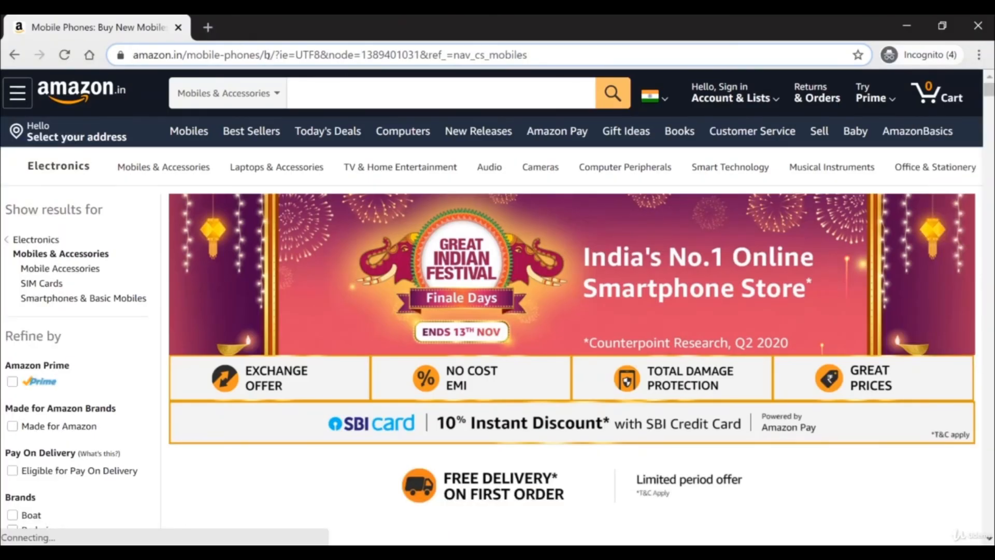
double_click(201, 55)
left_click_drag(247, 56, 333, 55)
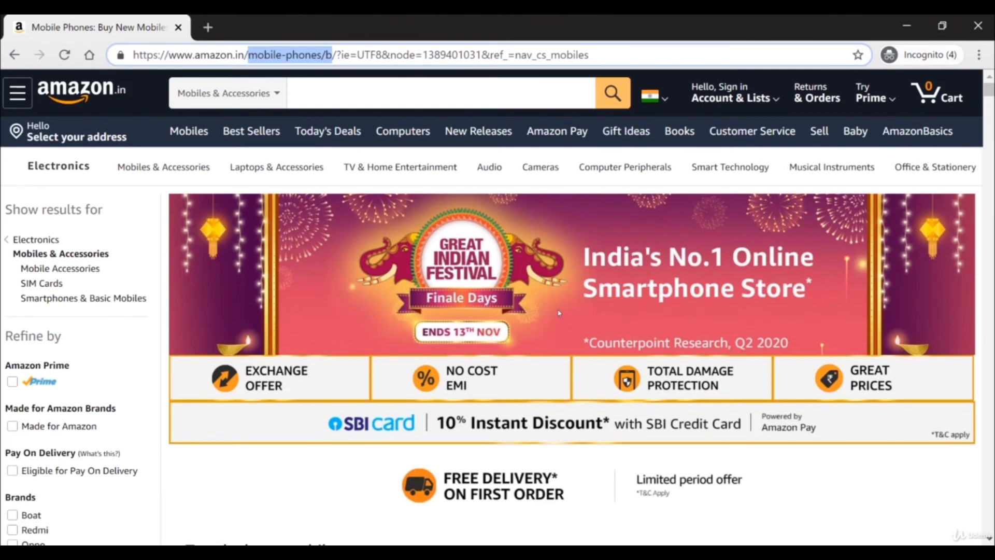
left_click(332, 55)
left_click_drag(332, 55, 248, 55)
key("ctrl+c")
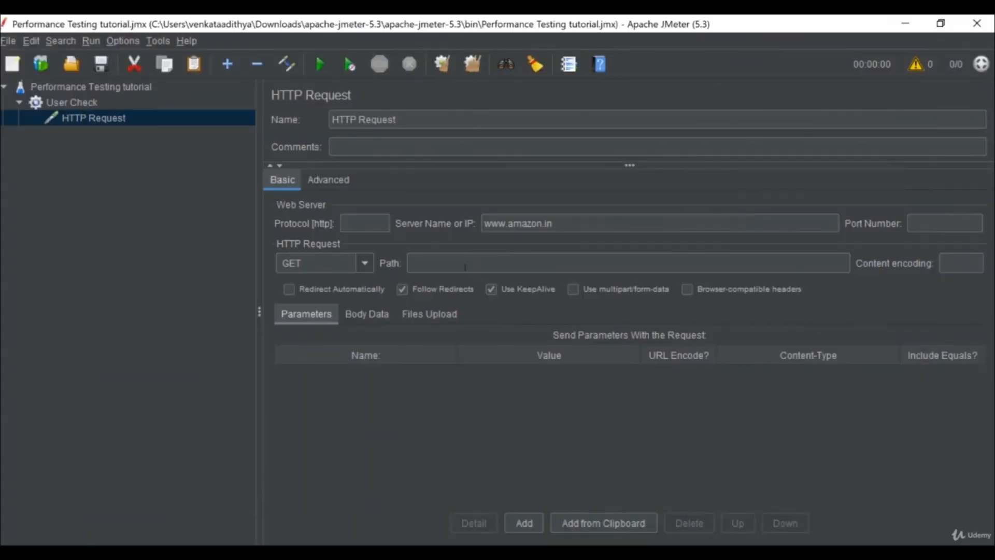
left_click(465, 267)
key("ctrl+v")
Switch to Chrome and examine where the path ends and the query parameters start in the Mobiles page address
key("alt+Tab")
left_click(314, 49)
left_click(329, 54)
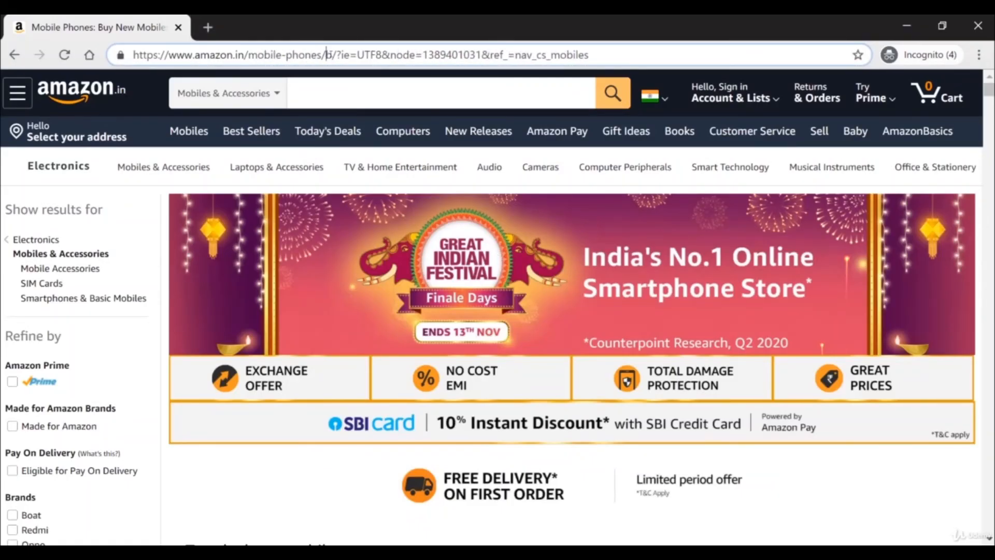
double_click(430, 54)
left_click_drag(332, 54, 165, 55)
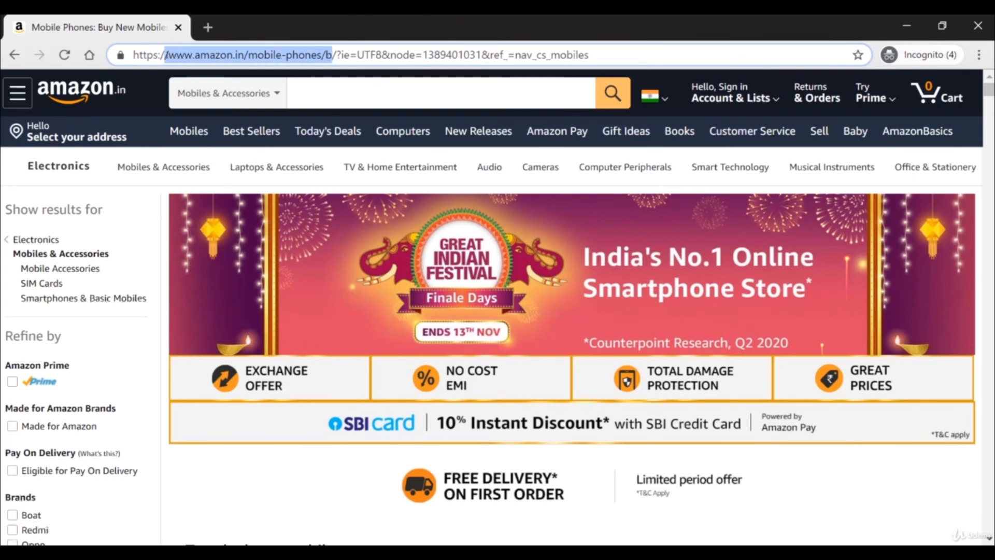
left_click(345, 55)
mouse_move(345, 54)
left_mouse_down()
mouse_move(609, 55)
mouse_move(337, 54)
left_mouse_up()
left_click(609, 54)
left_click(370, 55)
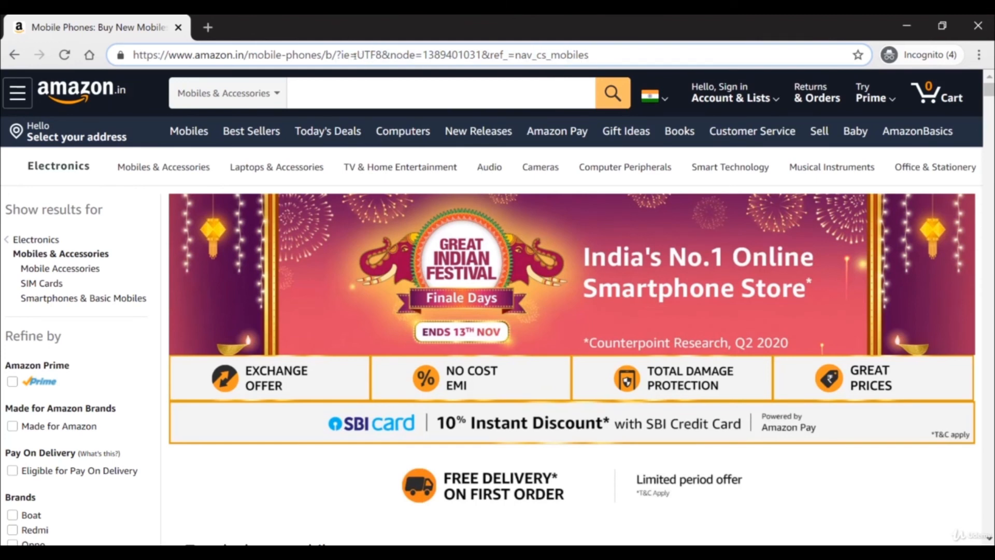
Copy ie from the page address and paste it in JMeter as the name of a new request parameter
double_click(346, 55)
key("ctrl+c")
key("alt+Tab")
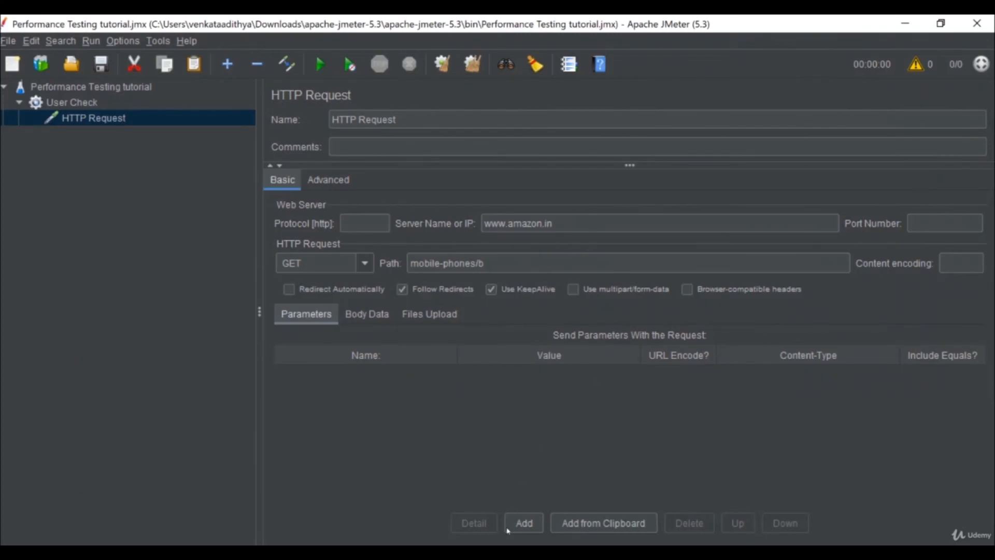
left_click(525, 524)
left_click(406, 373)
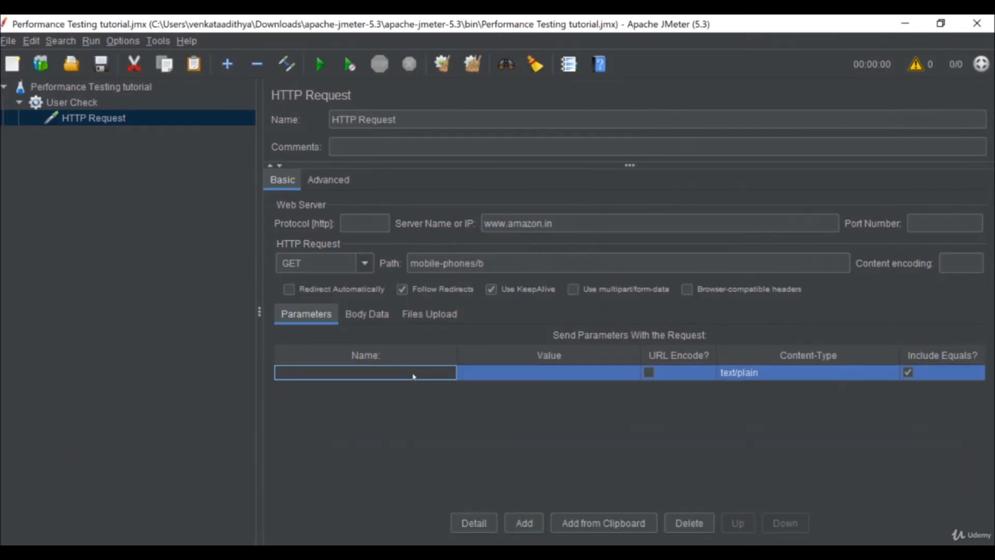
key("ctrl+v")
Copy UTF8 from the page address in Chrome and paste it as the ie parameter's value in JMeter
left_click(489, 379)
key("alt+Tab")
left_click_drag(306, 55, 357, 54)
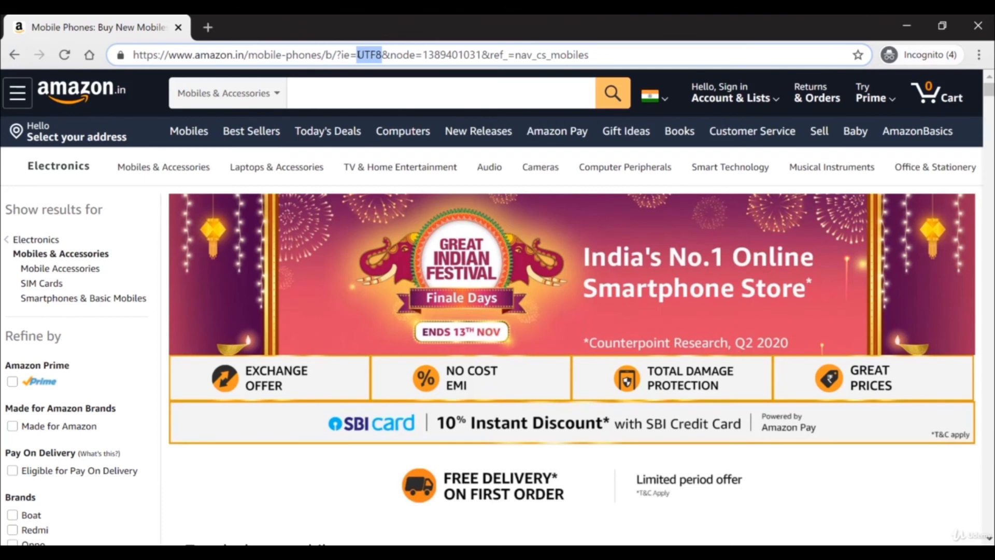
key("ctrl+c")
key("alt+Tab")
left_click(524, 372)
key("ctrl+v")
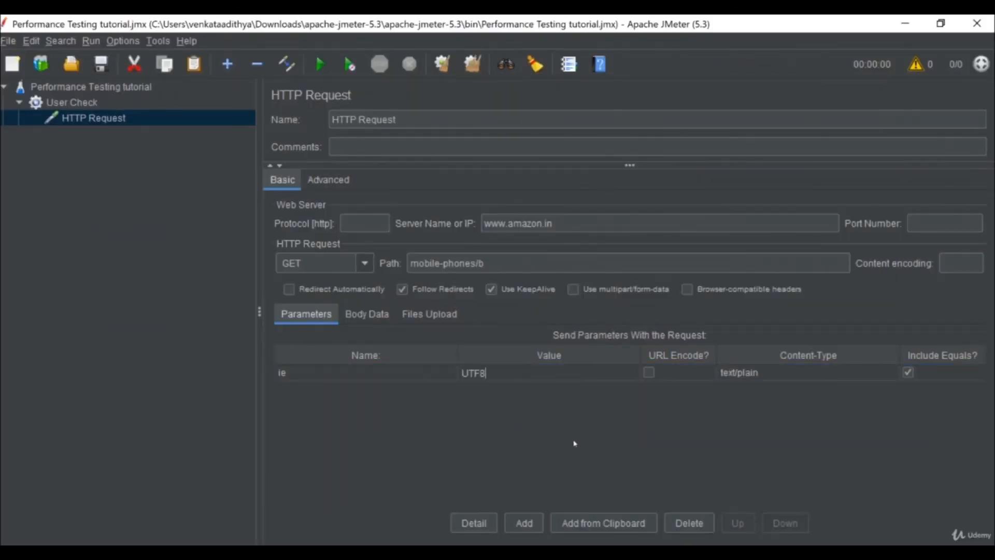
Add a second request parameter in JMeter and name it node, copied from the page address in Chrome
left_click(524, 523)
key("alt+Tab")
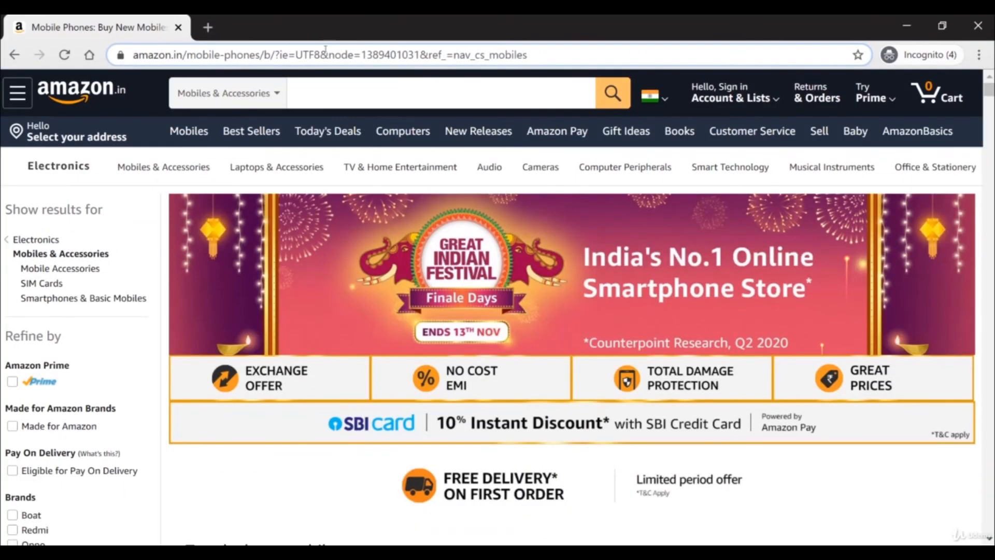
left_click_drag(329, 55, 390, 55)
left_click(392, 54)
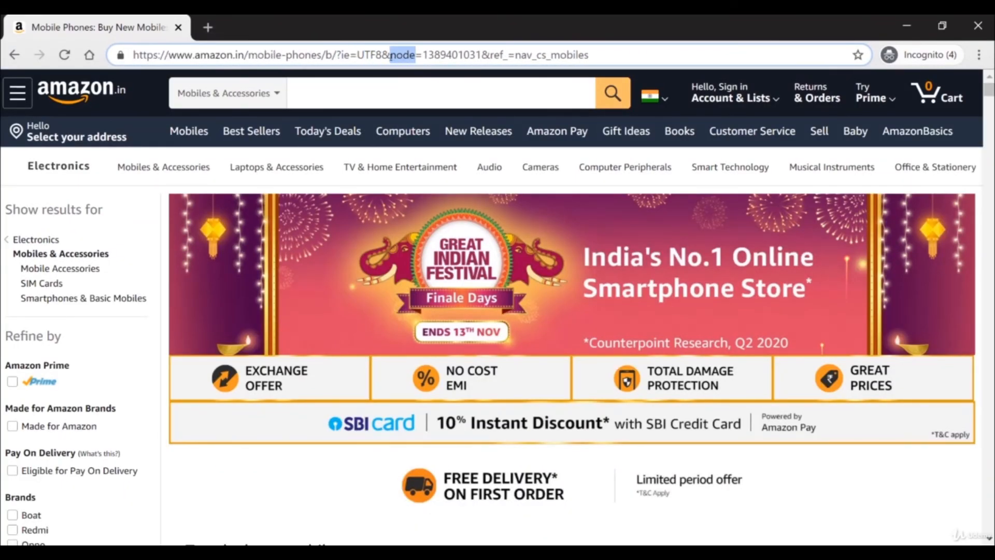
key("ctrl+c")
key("alt+Tab")
double_click(410, 393)
key("ctrl+v")
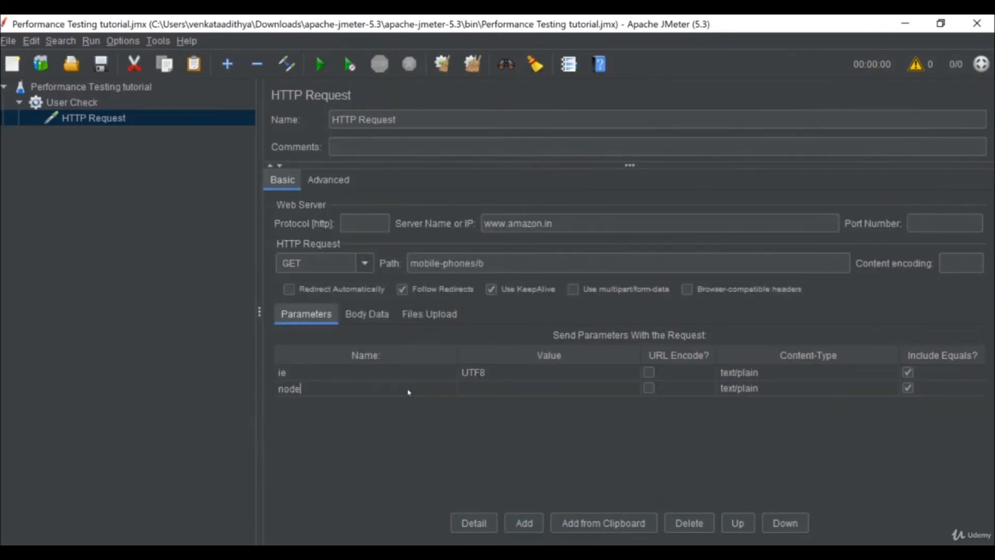
key("alt+Tab")
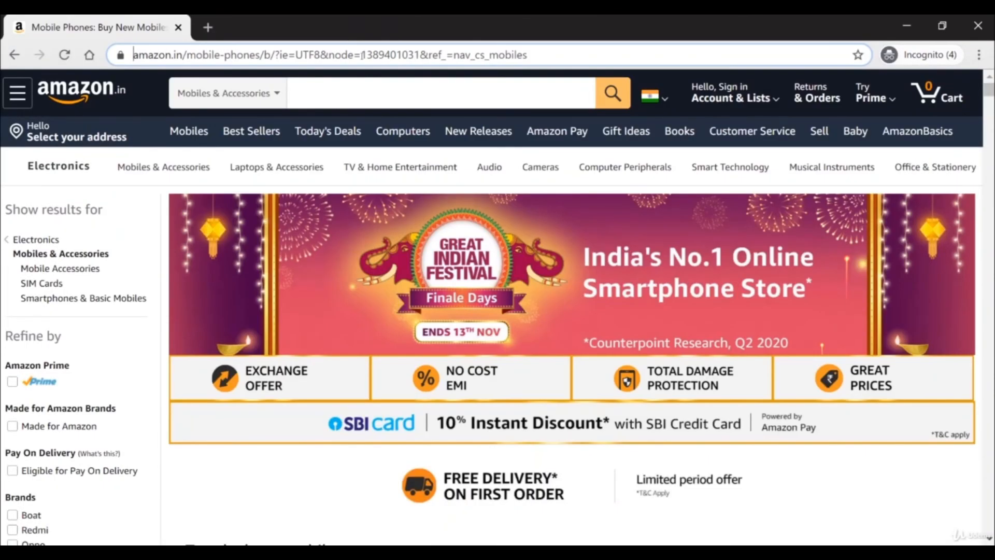
left_click_drag(422, 55, 482, 55)
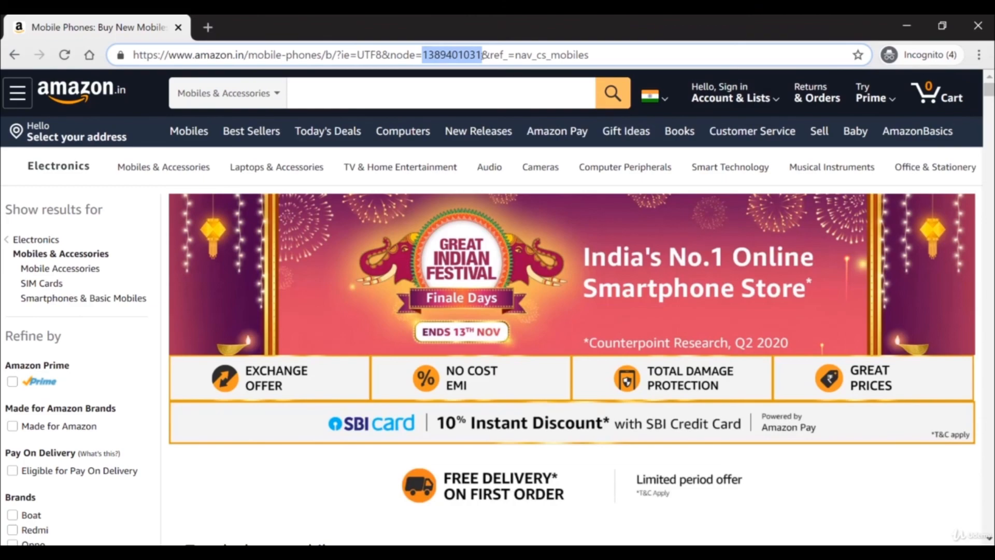
key("alt+Tab")
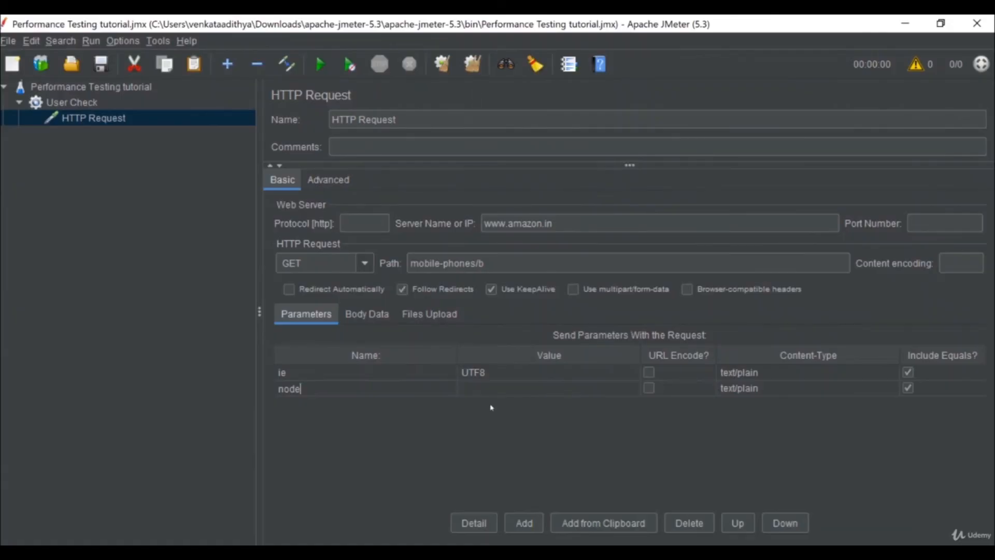
double_click(500, 389)
key("ctrl+v")
Add a third request parameter in JMeter and name it ref_, copied from the page address in Chrome
left_click(515, 517)
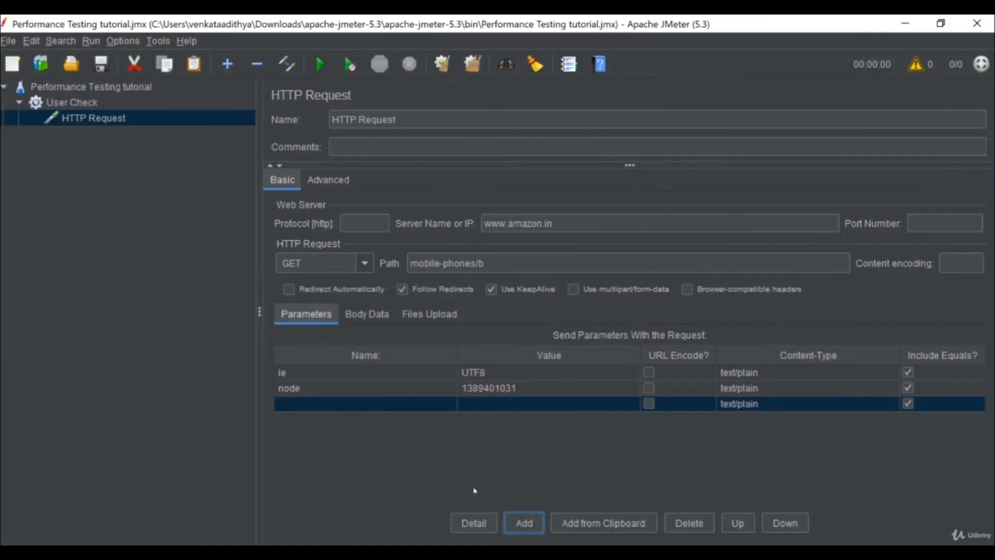
key("alt+Tab")
double_click(434, 52)
left_click_drag(490, 55, 509, 59)
key("ctrl+c")
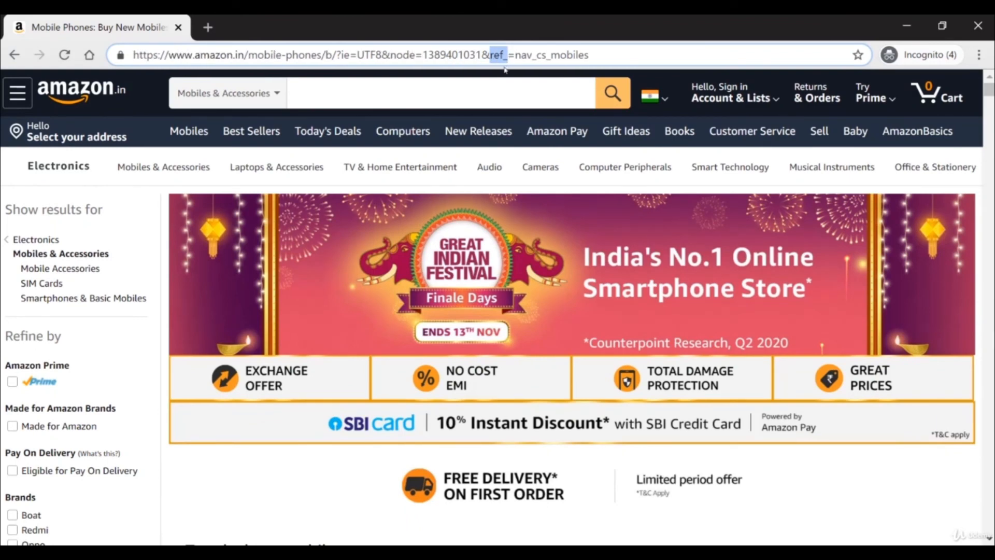
key("alt+Tab")
double_click(381, 404)
key("ctrl+v")
Copy nav_cs_mobiles from the page address in Chrome and paste it as the ref_ parameter's value in JMeter
key("alt+Tab")
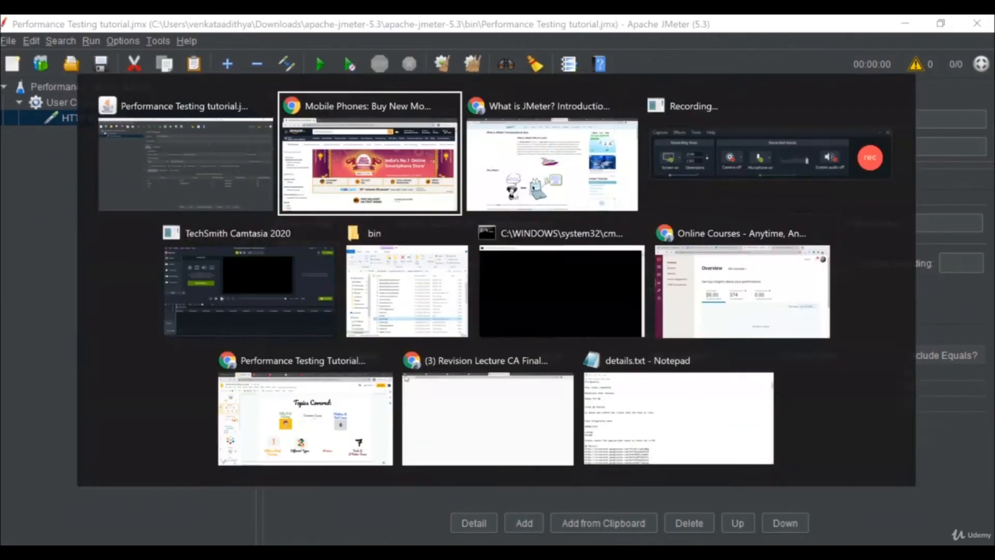
left_click(515, 55)
left_click_drag(515, 55, 622, 52)
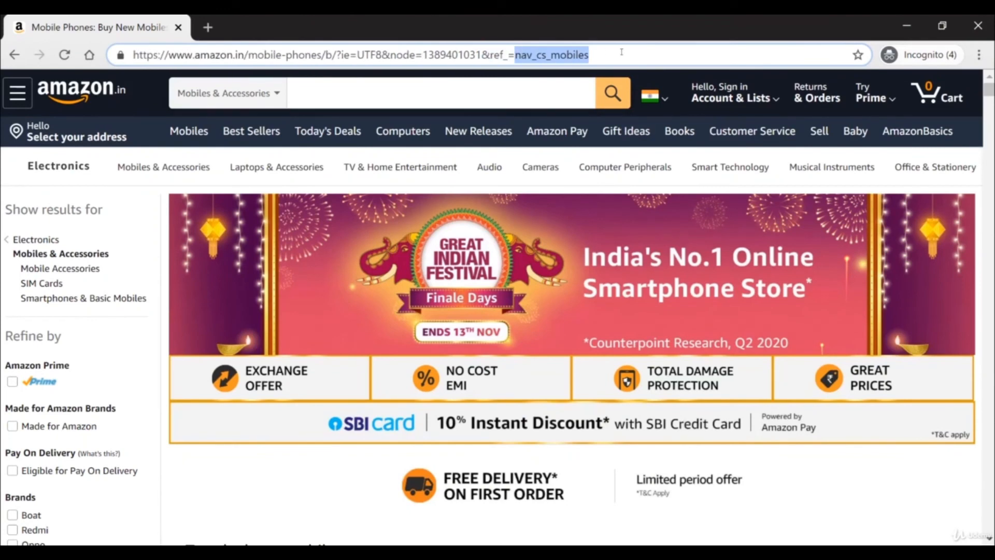
key("ctrl+c")
key("alt+Tab")
double_click(523, 407)
key("ctrl+v")
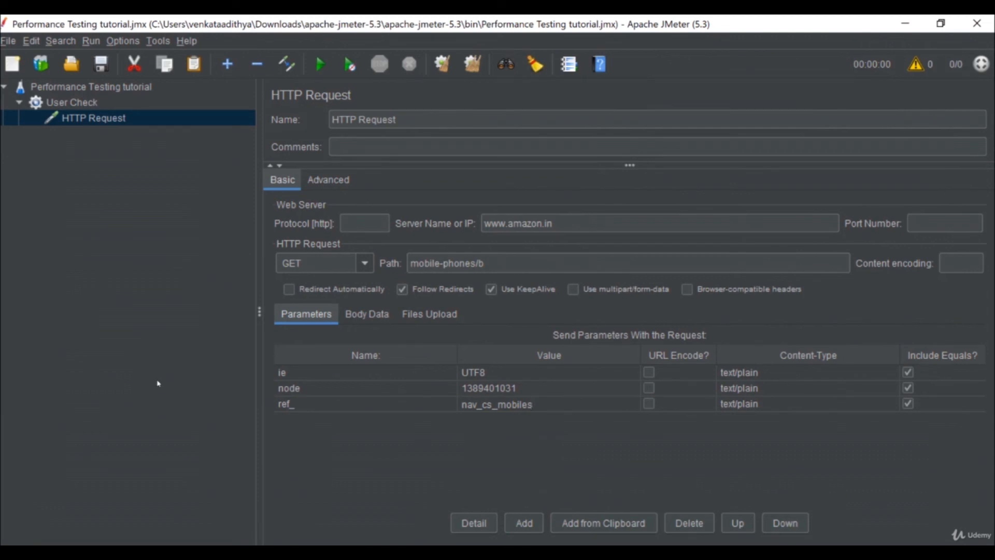
Review the HTTP request's server name, path and parameter rows, and save the test plan
double_click(560, 222)
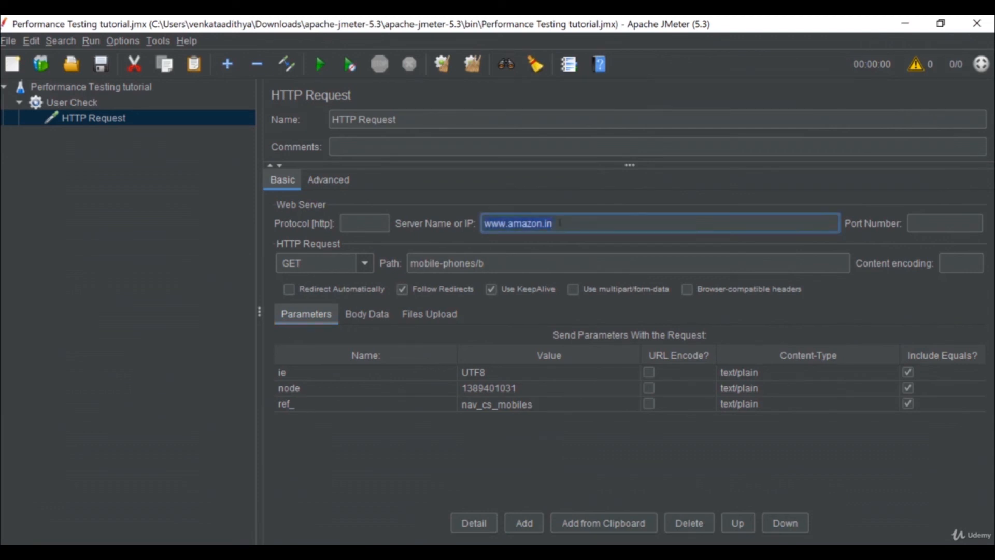
left_click(492, 264)
double_click(433, 264)
double_click(486, 265)
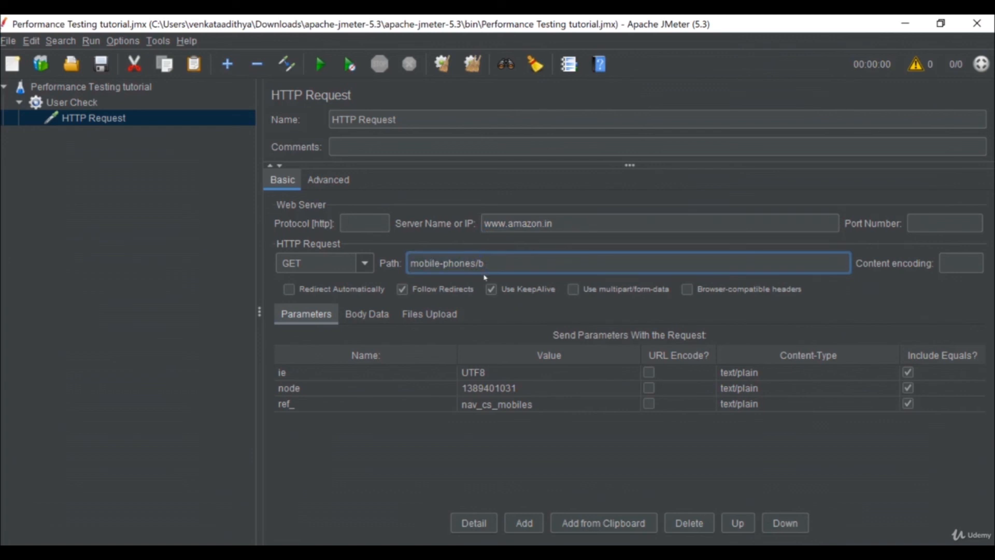
left_click_drag(311, 373, 306, 407)
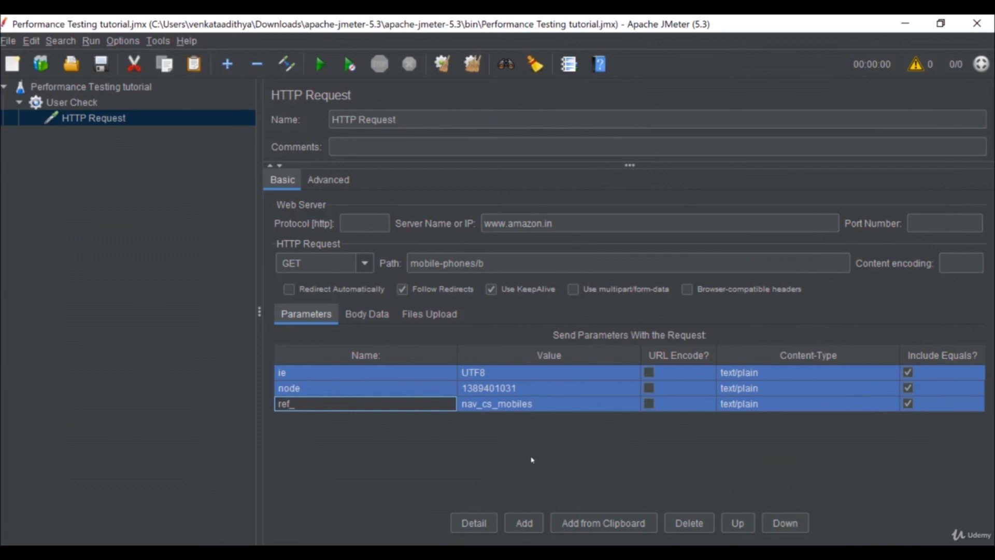
left_click(101, 64)
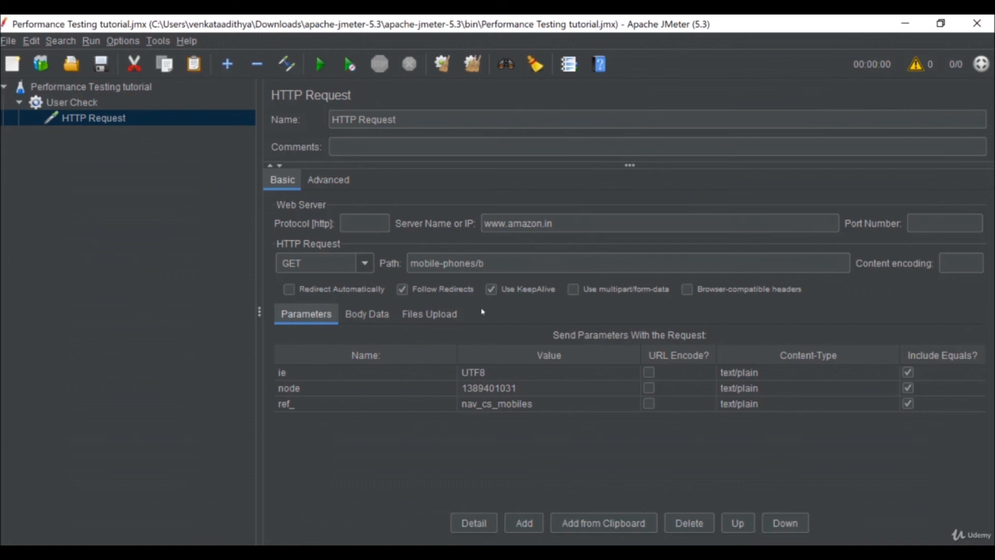
Add a View Results in Table listener to the HTTP Request and run the test plan
right_click(127, 120)
mouse_move(147, 128)
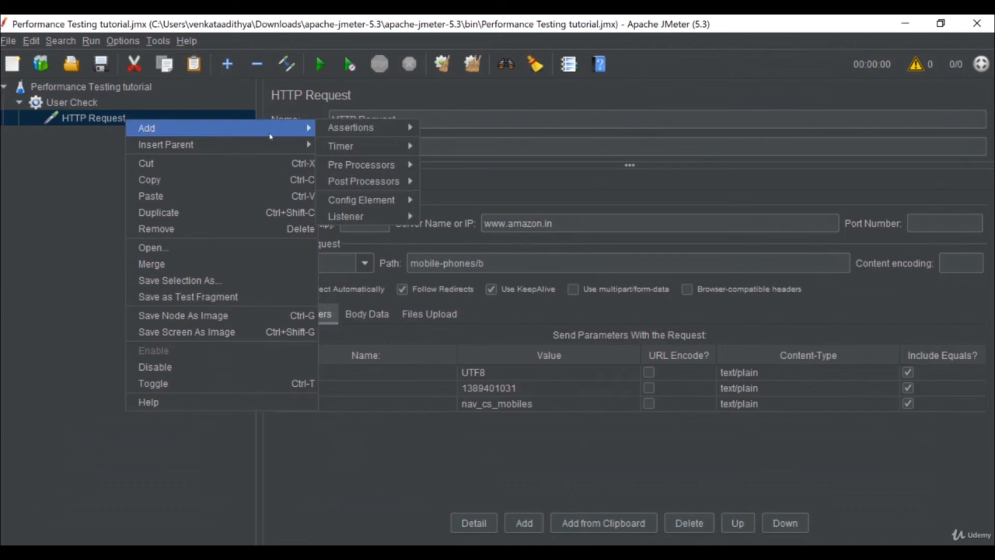
mouse_move(343, 216)
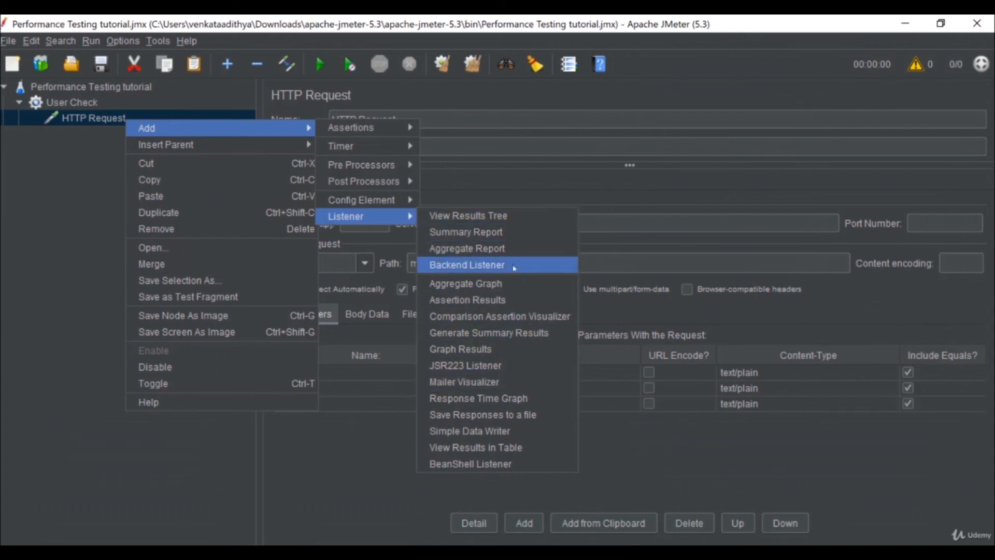
left_click(487, 448)
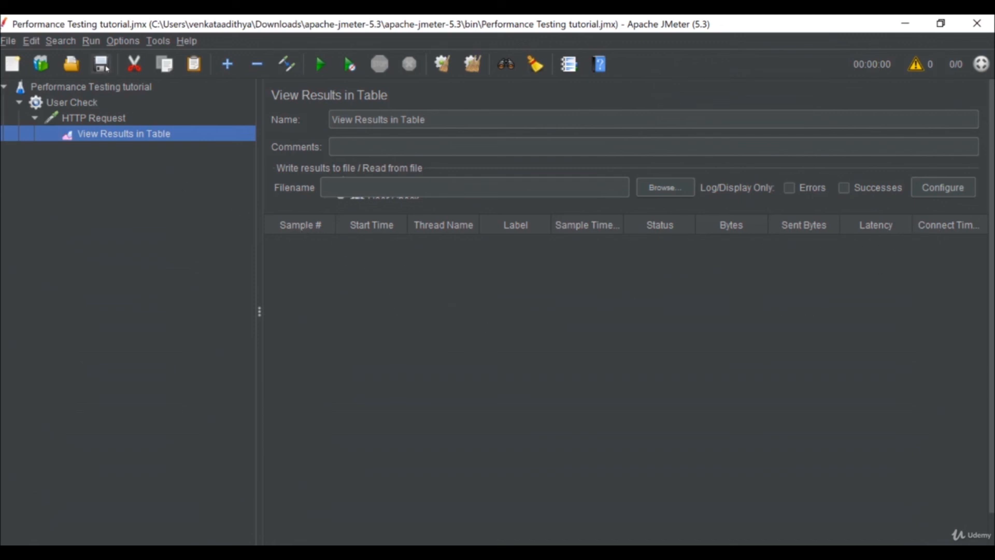
left_click(322, 72)
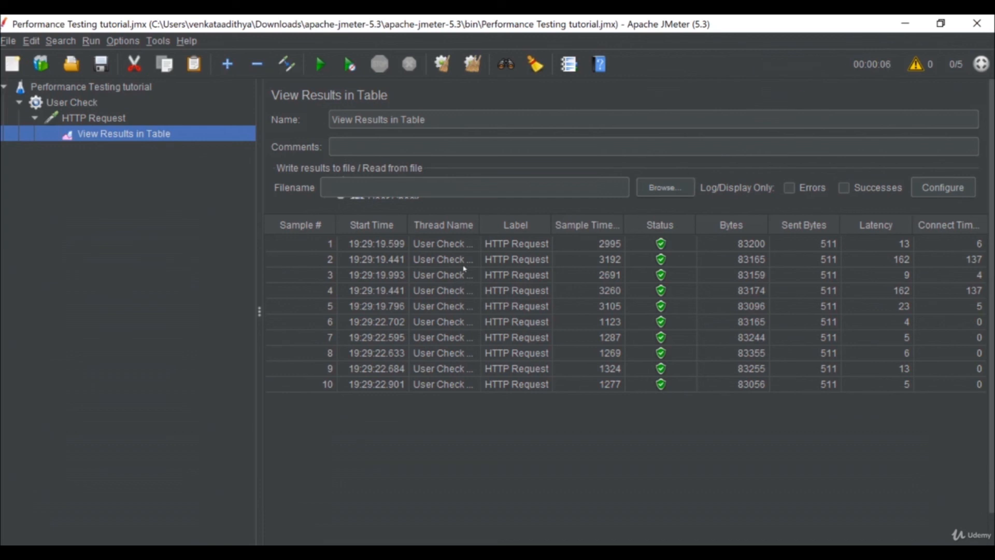
Examine the thread names, labels and status of the samples in the results table
left_click_drag(461, 250, 462, 259)
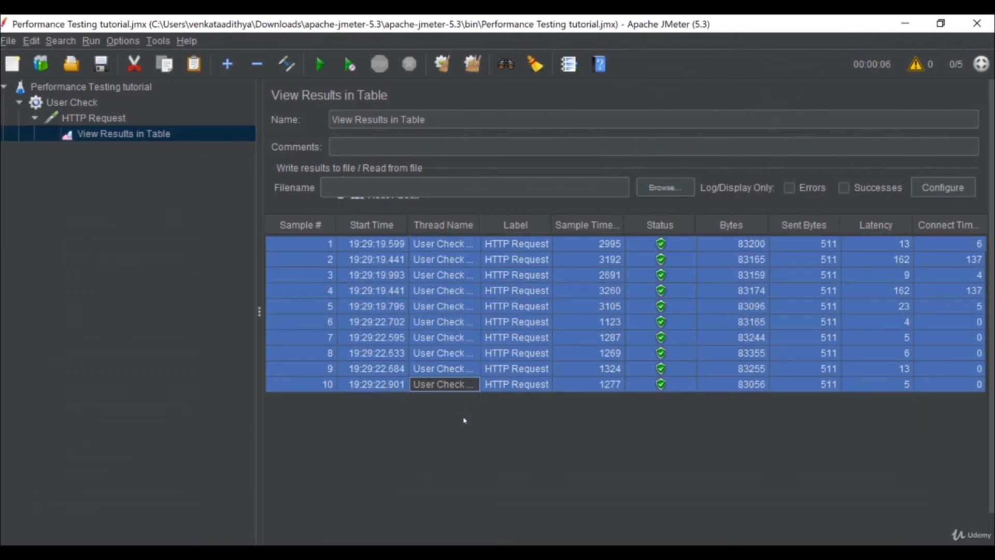
left_click(662, 244)
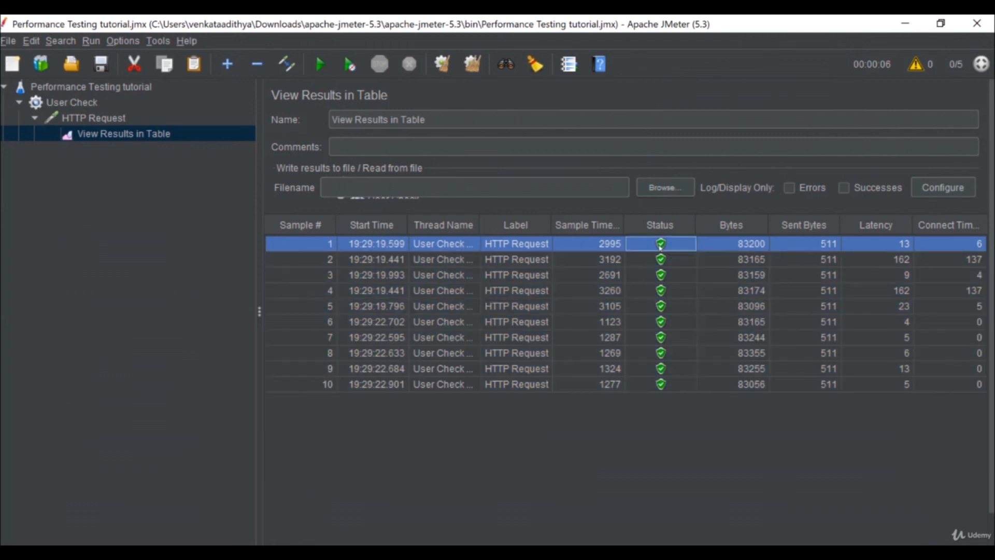
left_click_drag(661, 260, 657, 401)
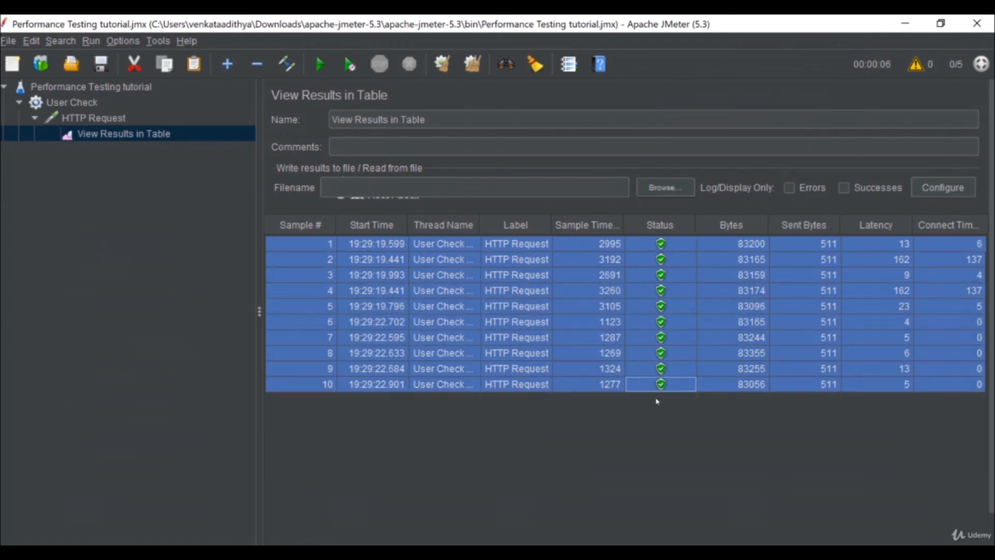
left_click(655, 249)
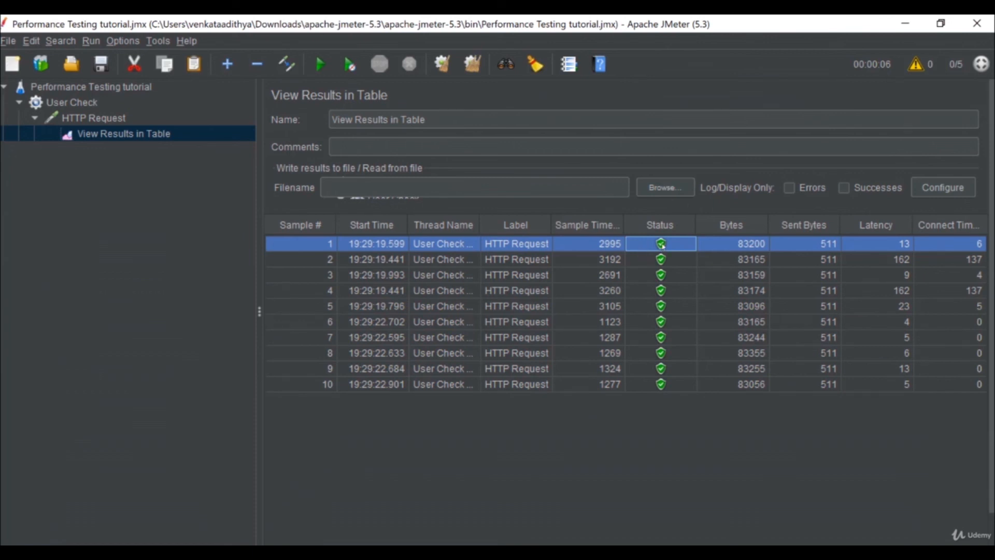
left_click(530, 247)
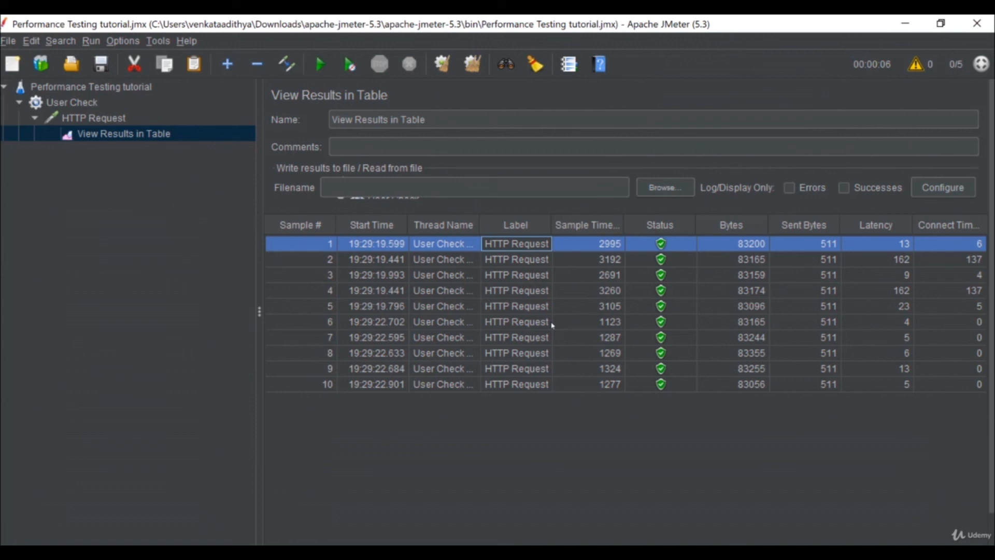
left_click_drag(656, 247, 638, 419)
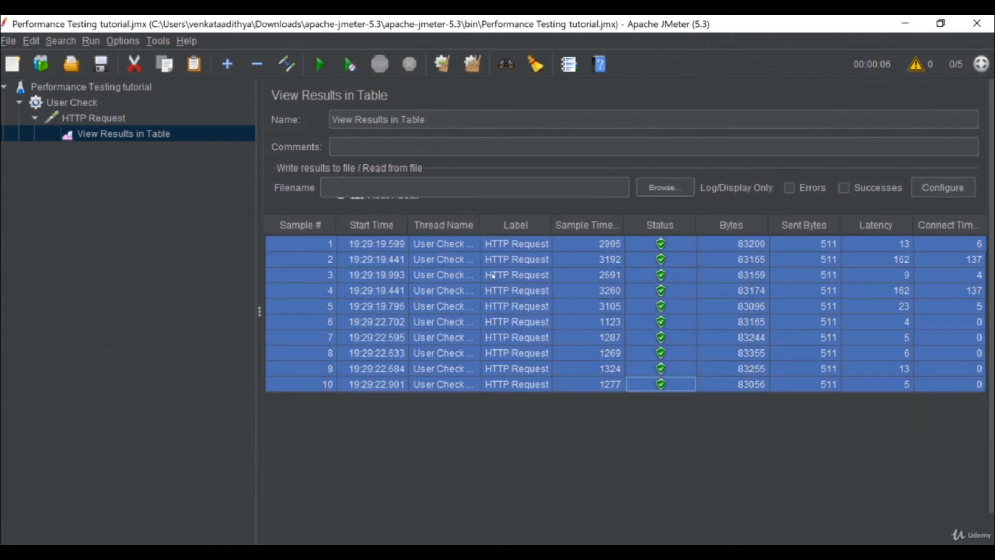
Examine the bytes, latency and connect time of the samples in the View Results in Table listener
left_click(136, 120)
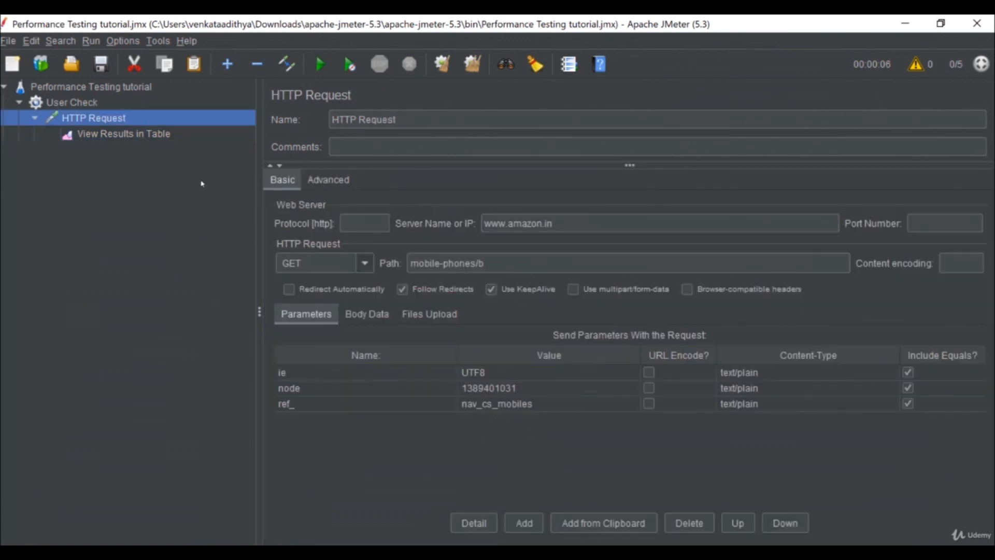
left_click(128, 135)
left_click(373, 338)
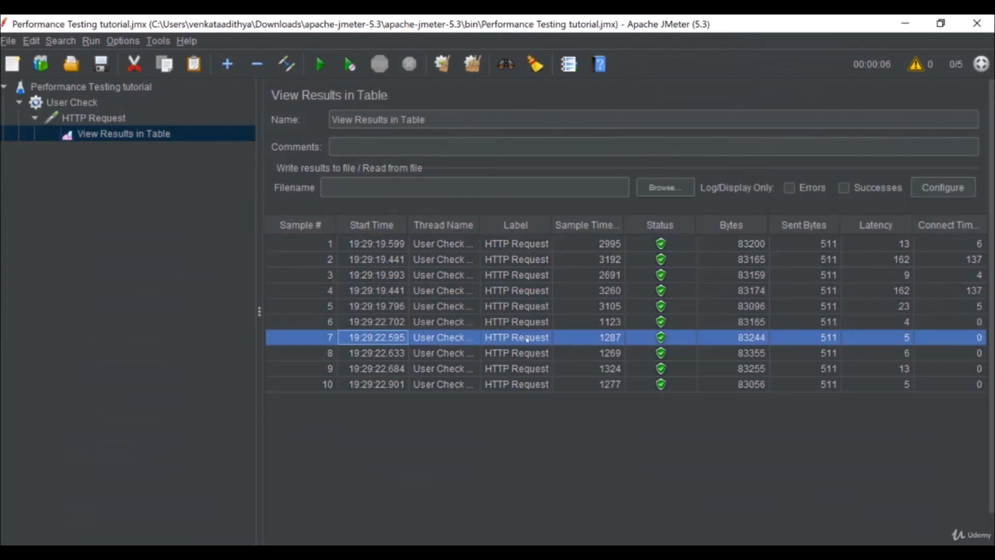
left_click_drag(499, 345, 677, 351)
left_click(718, 382)
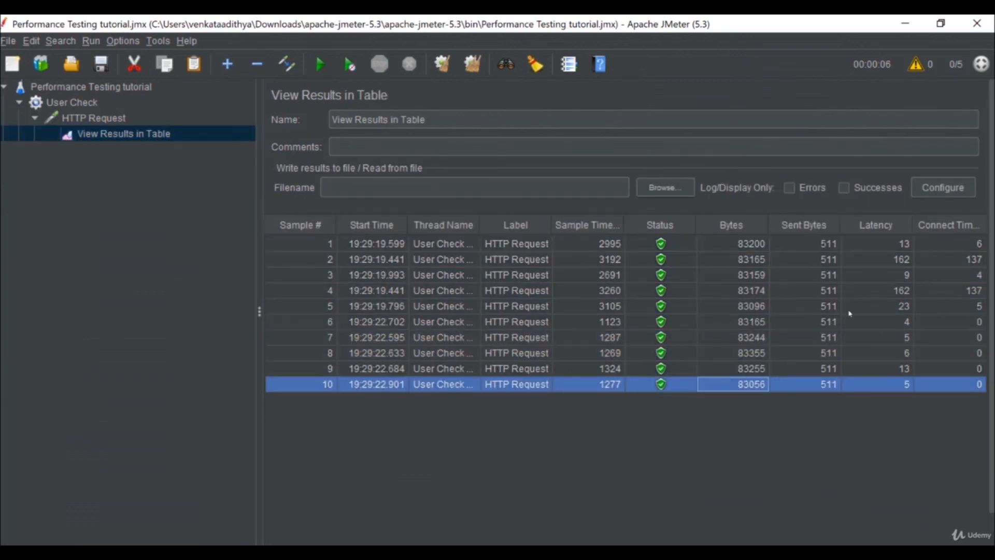
left_click_drag(900, 244, 949, 353)
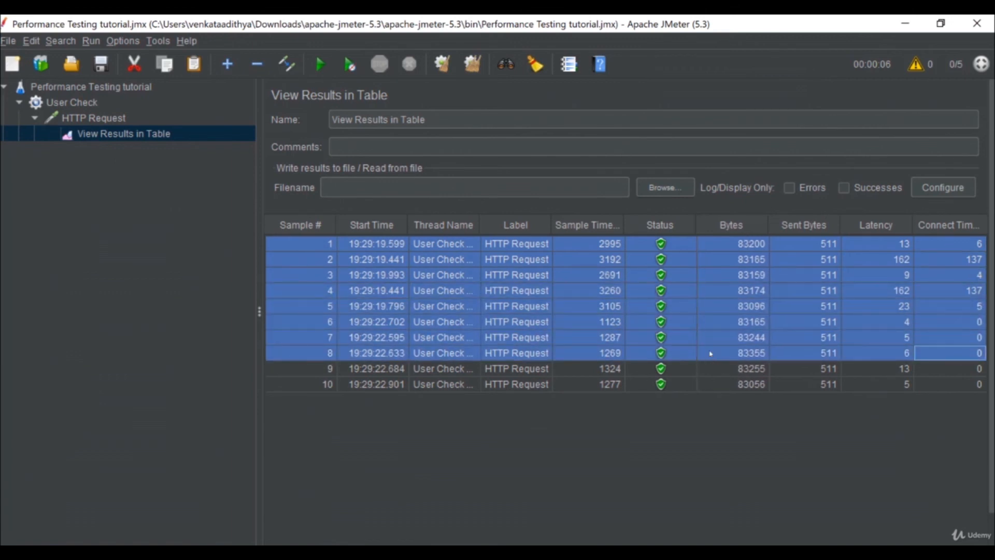
left_click(717, 308)
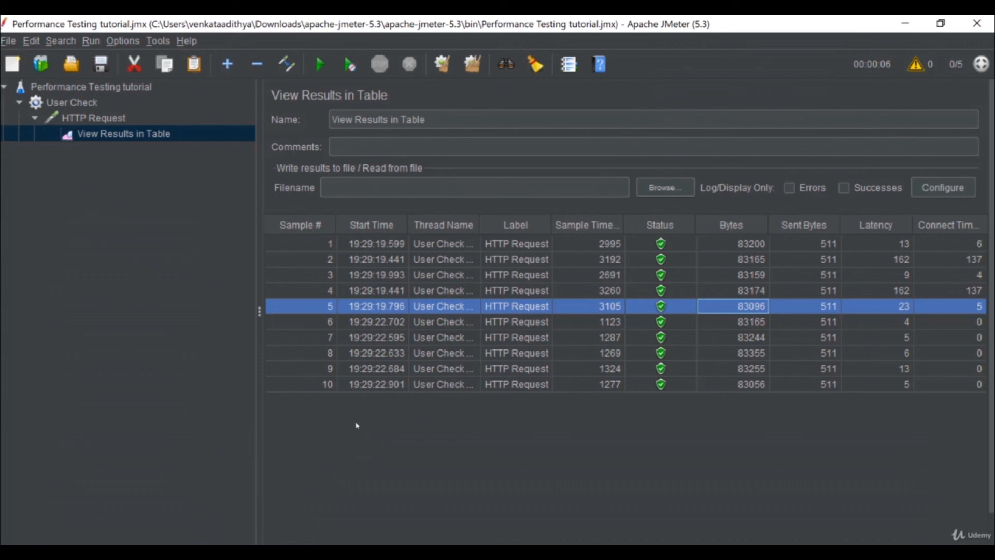
Review the HTTP Request's name, server name and path settings
left_click(158, 120)
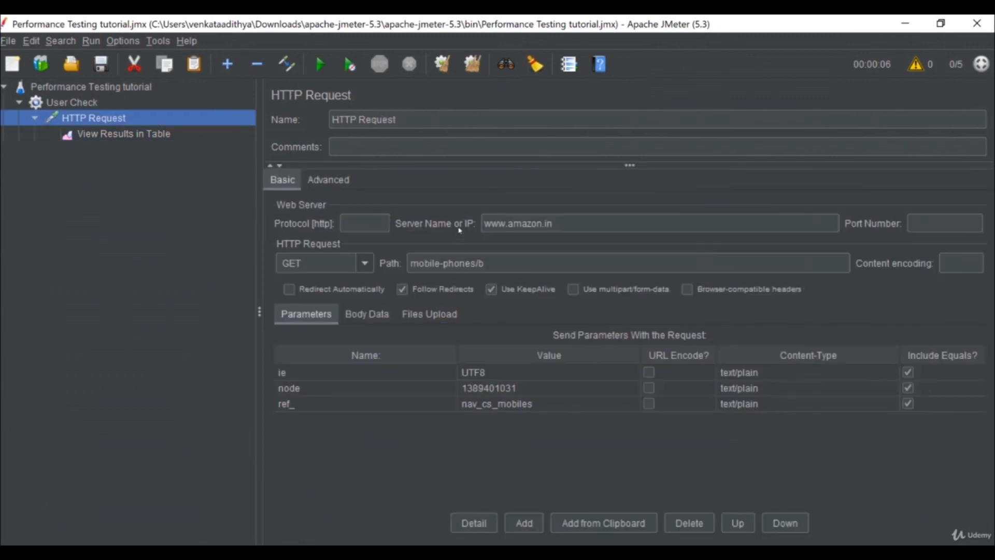
left_click(521, 223)
left_click(512, 262)
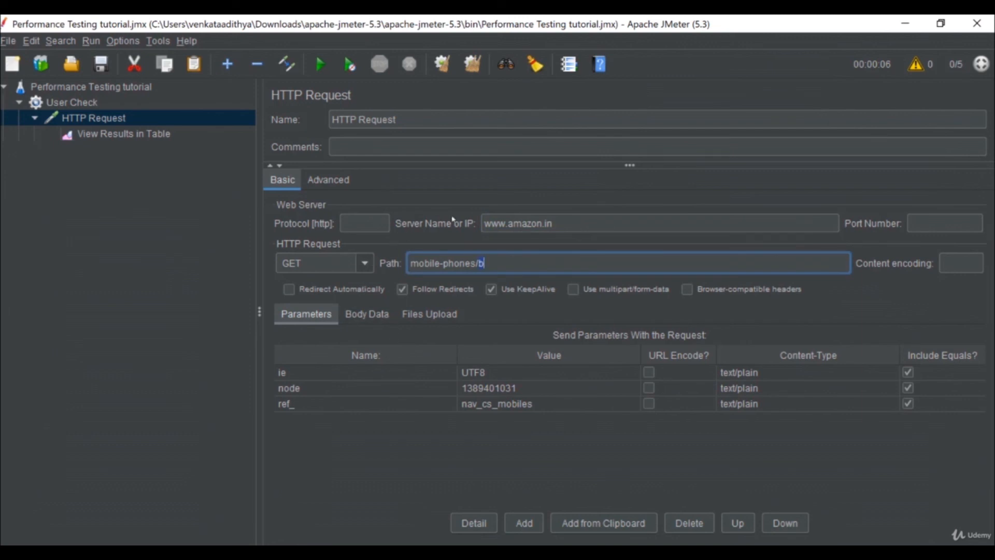
left_click(339, 118)
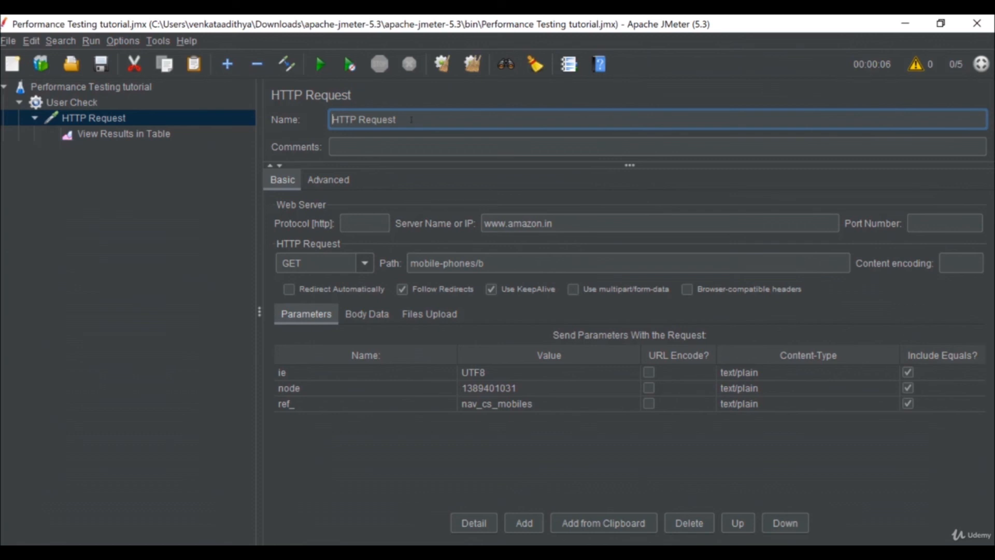
left_click(204, 240)
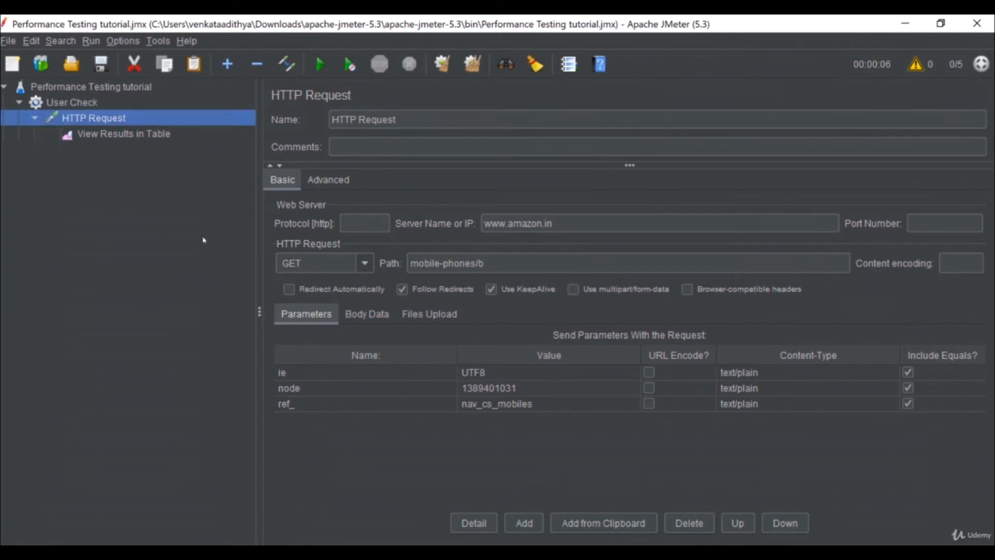
key("alt+Tab")
key("alt+Tab")
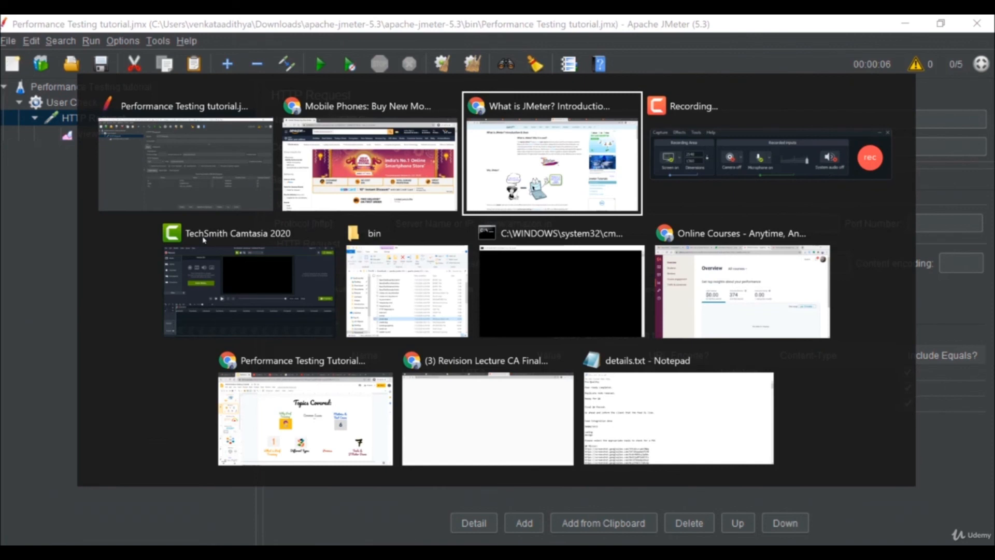
key("alt+shift+Tab")
key("alt+shift+Tab")
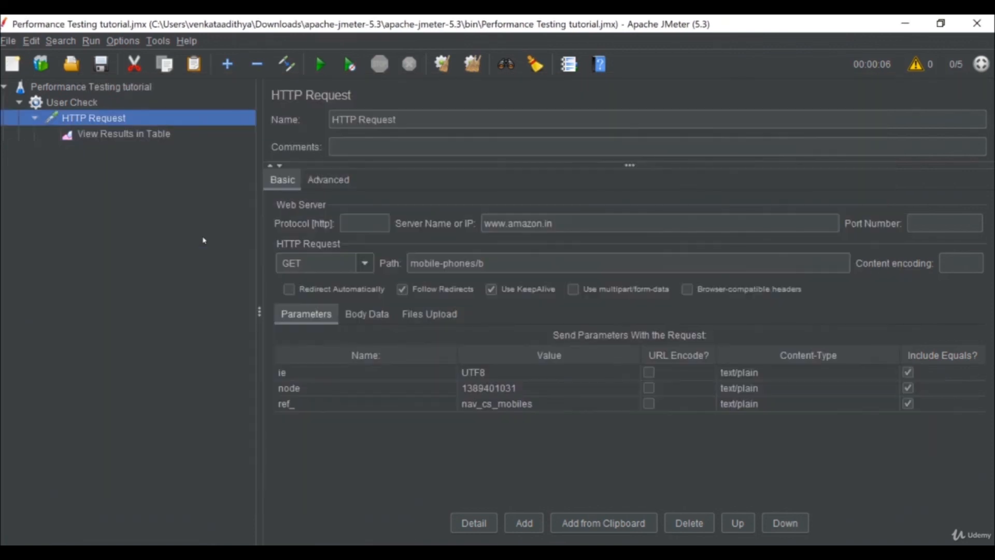